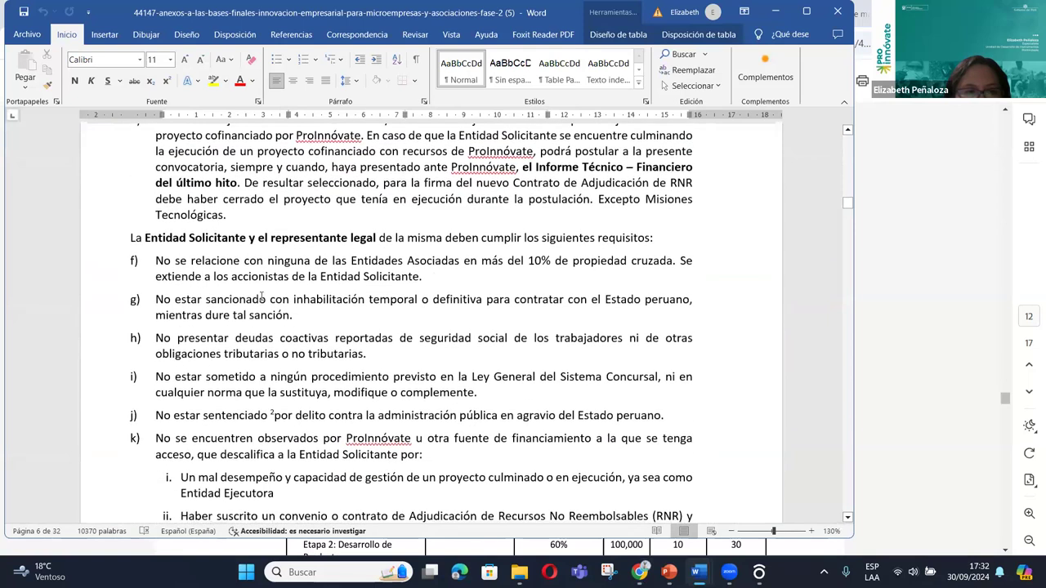
Read through the Anexo 2 legal requirements for the Entidad Solicitante, its legal representative and the project, items f to r
scroll(277, 273, down, 1)
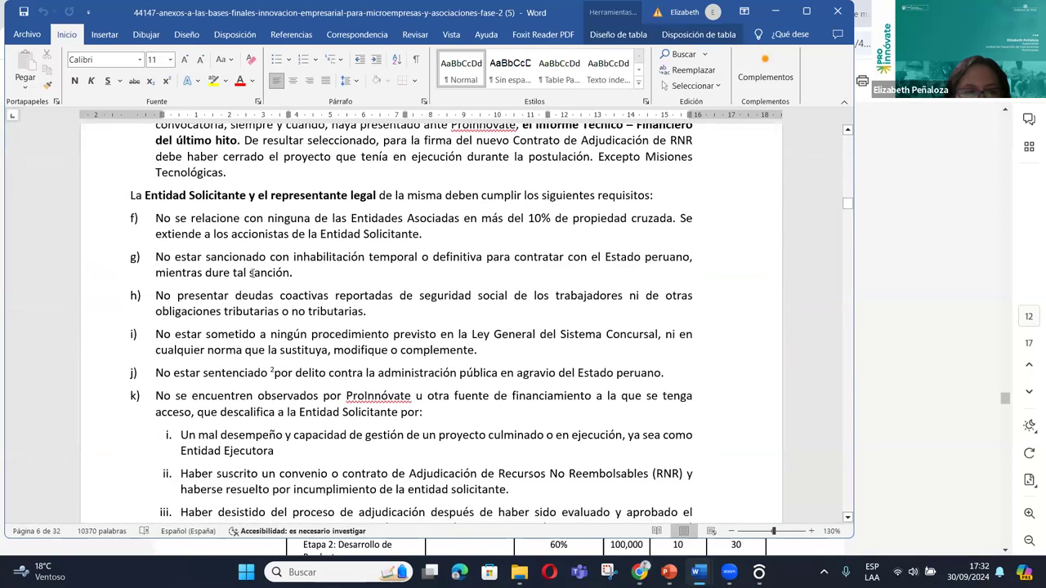
scroll(253, 273, down, 1)
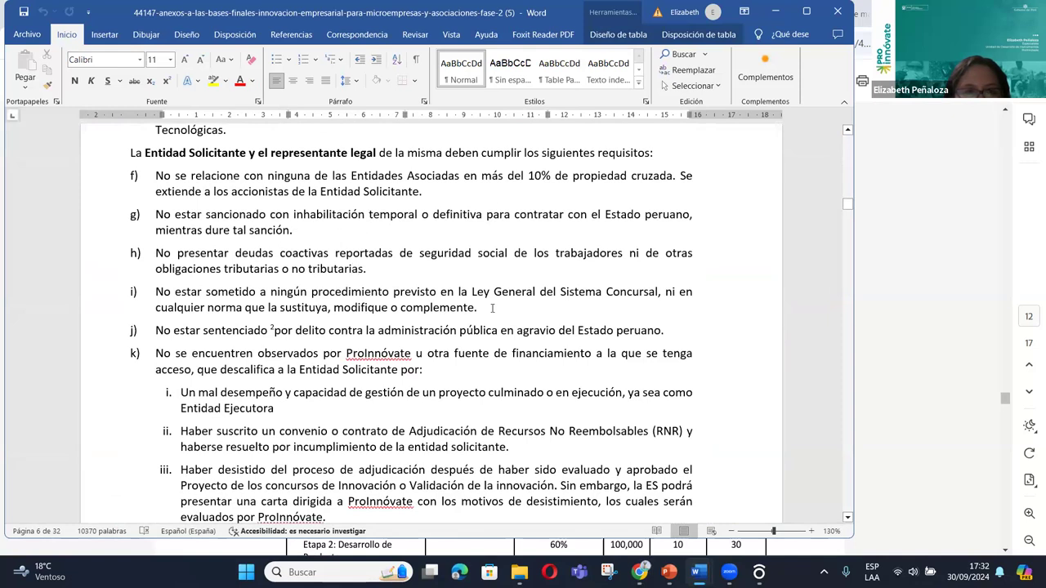
scroll(493, 308, down, 1)
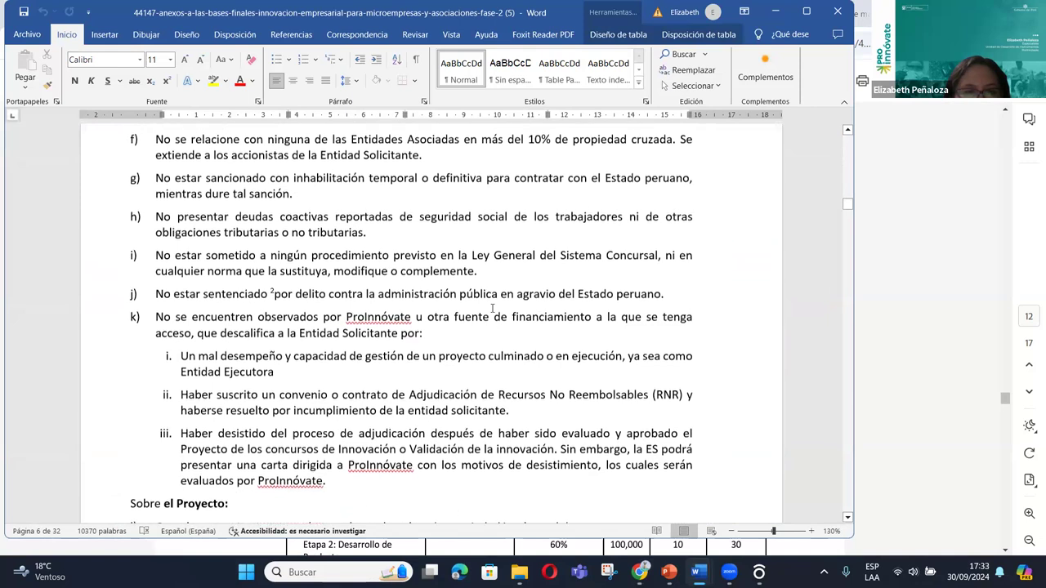
scroll(429, 321, up, 2)
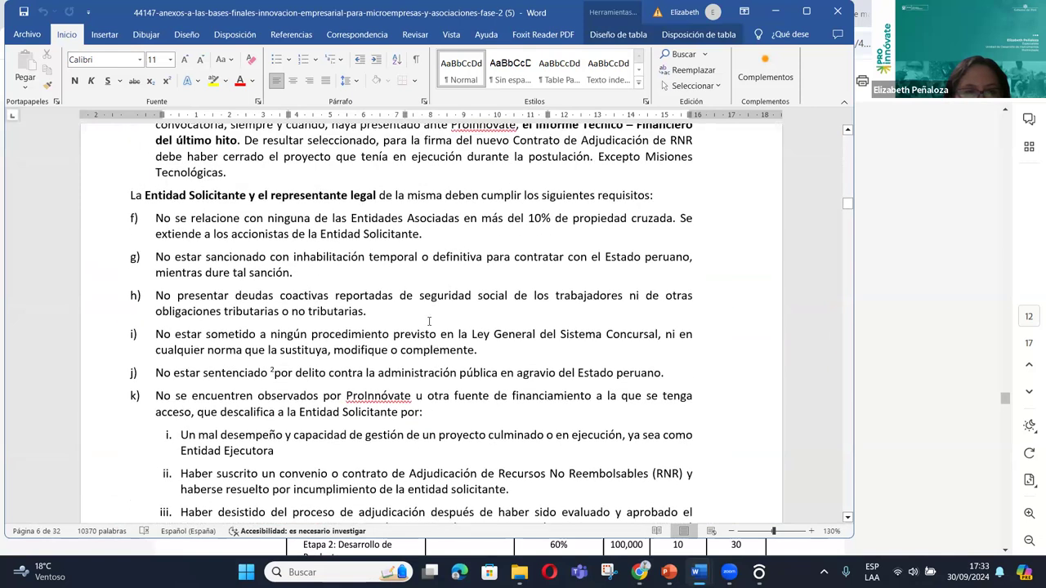
scroll(429, 321, down, 8)
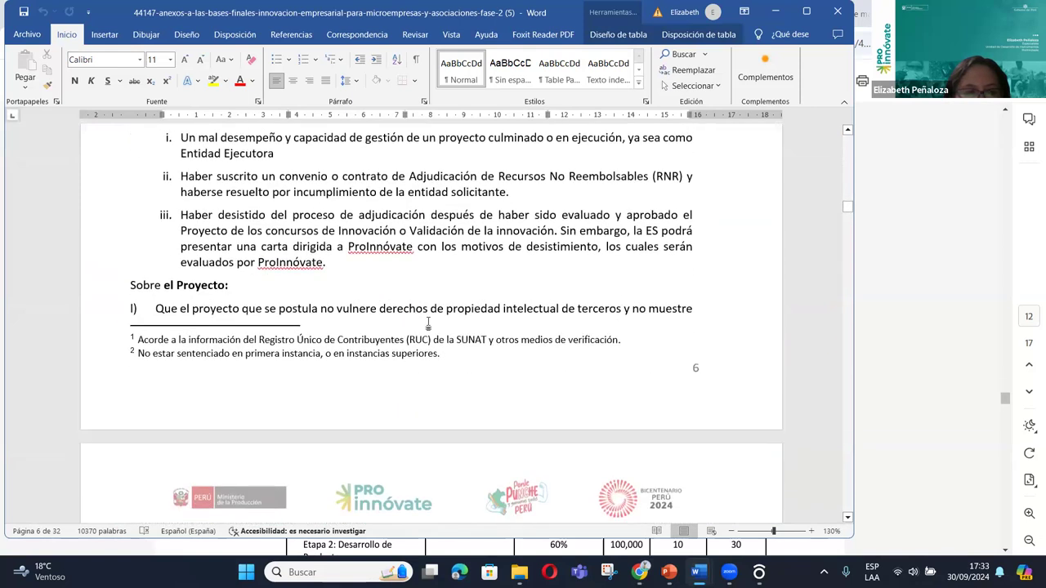
scroll(429, 326, down, 4)
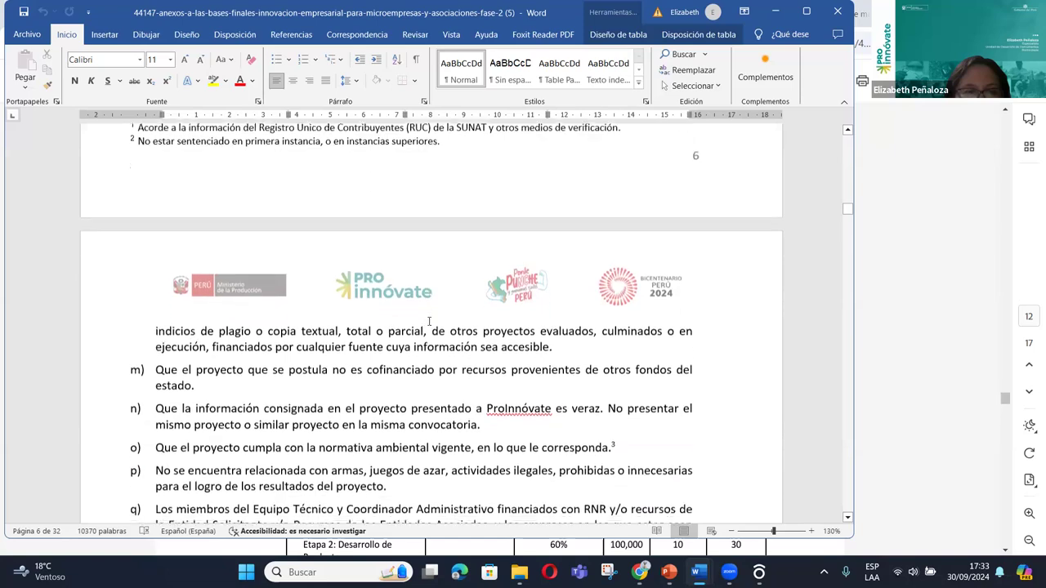
scroll(429, 321, down, 2)
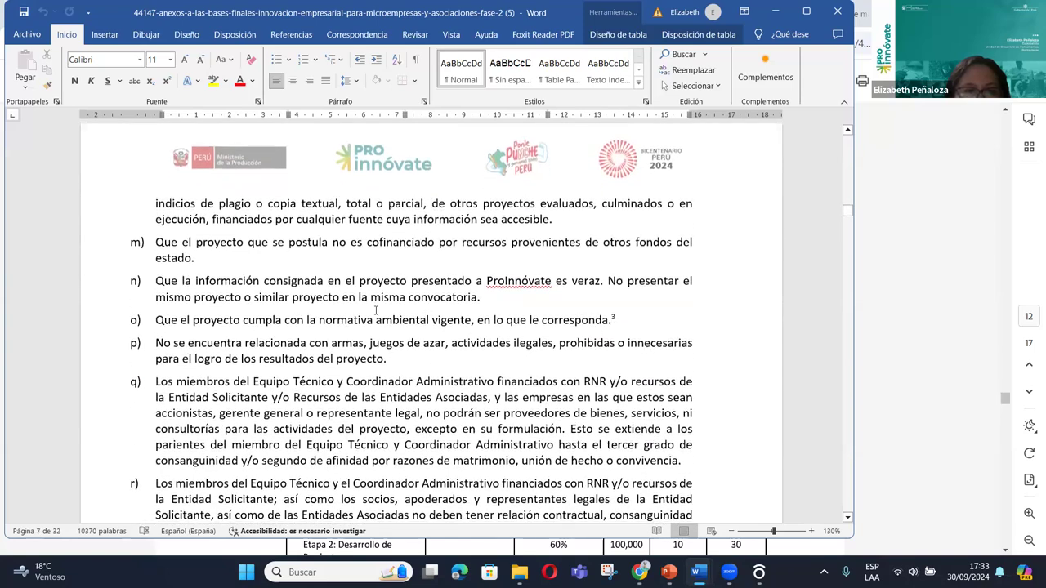
scroll(384, 317, down, 1)
scroll(457, 398, up, 11)
scroll(456, 395, up, 3)
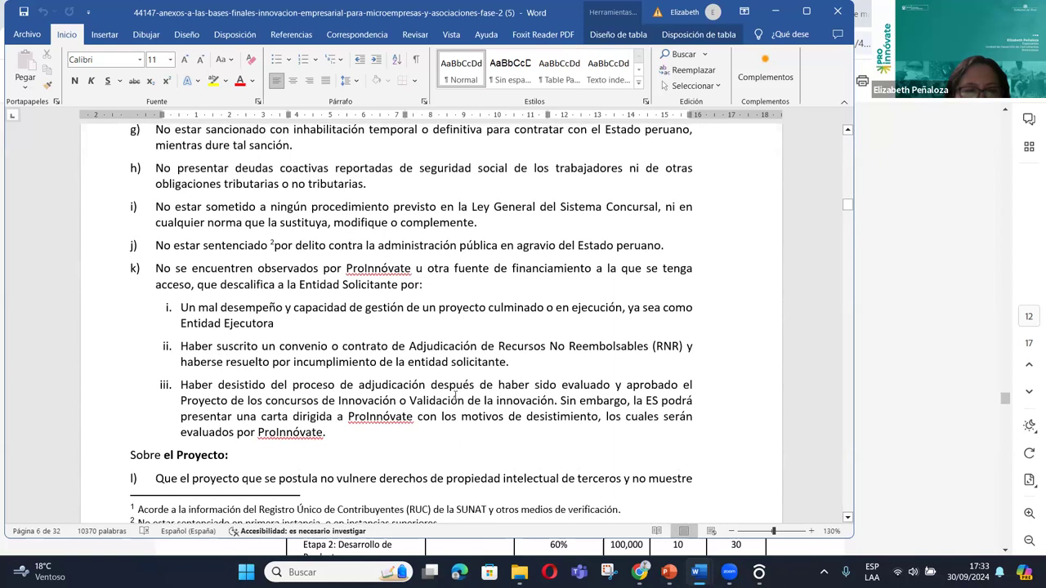
scroll(456, 395, up, 2)
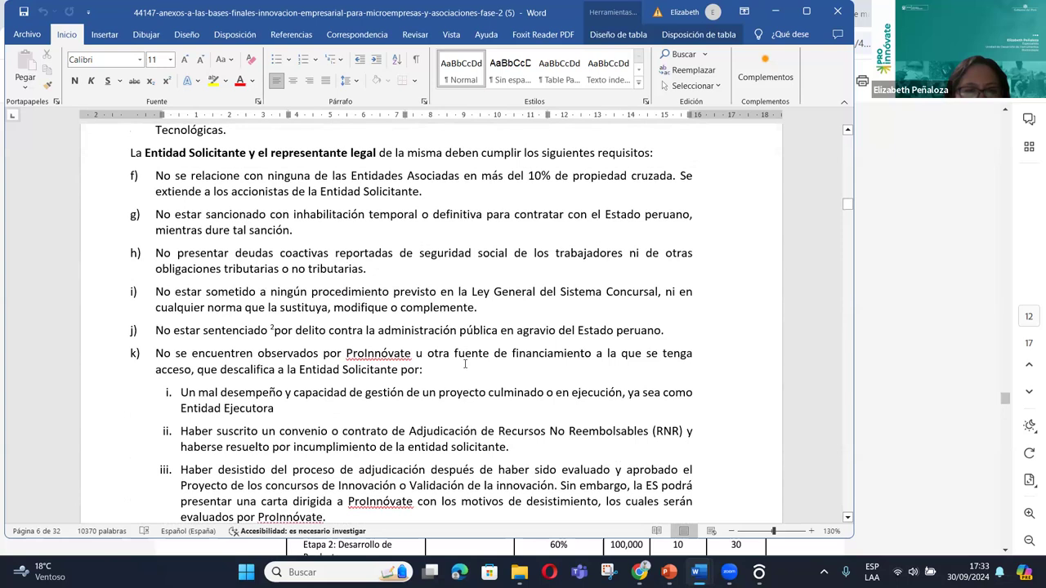
scroll(465, 364, up, 6)
scroll(465, 365, up, 9)
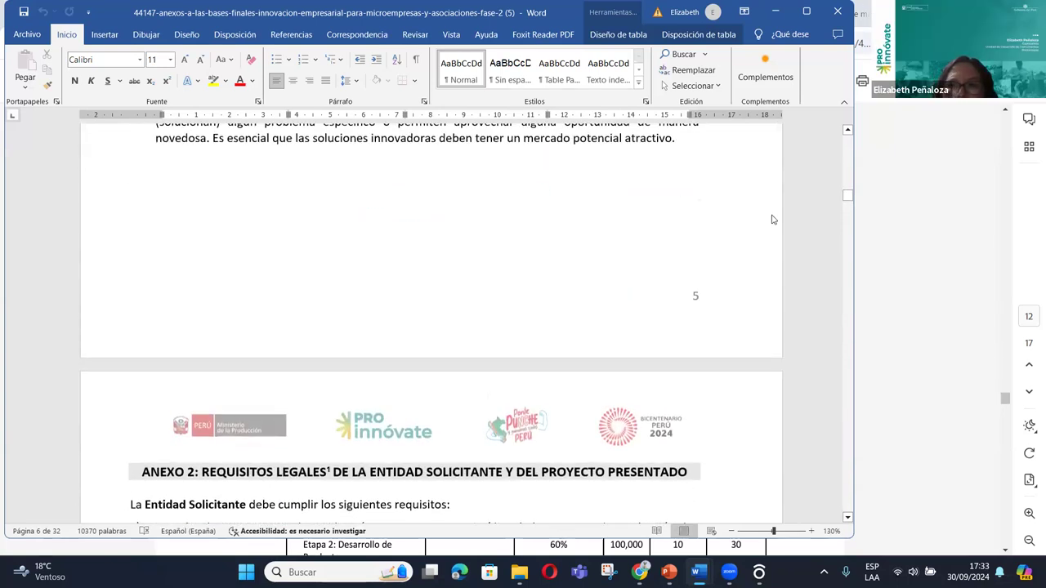
Switch to Chrome, open the Sistema en Línea project form and review Sección B on the innovative solution's general data
key(alt+Tab)
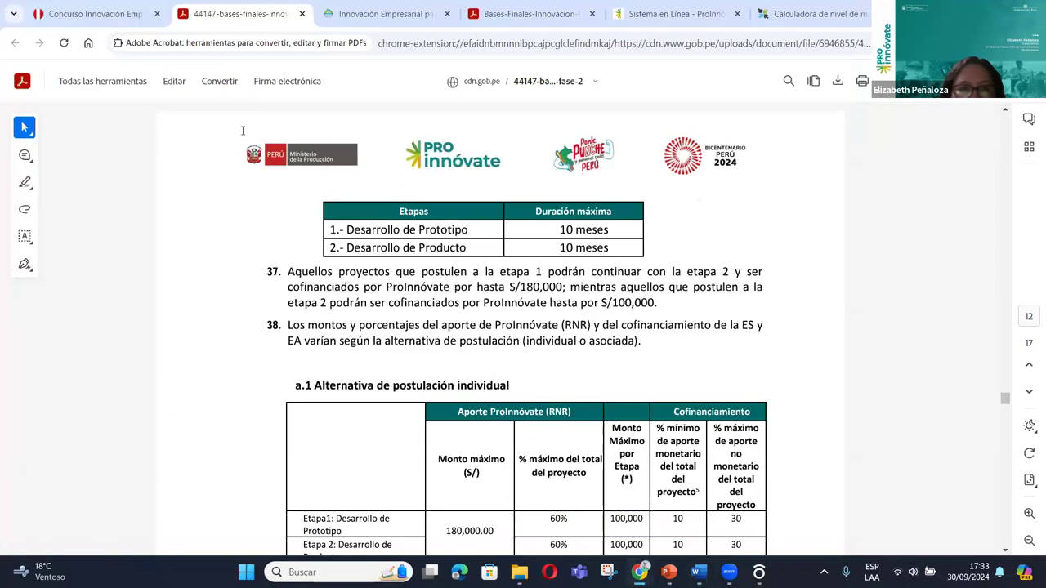
key(super+Down)
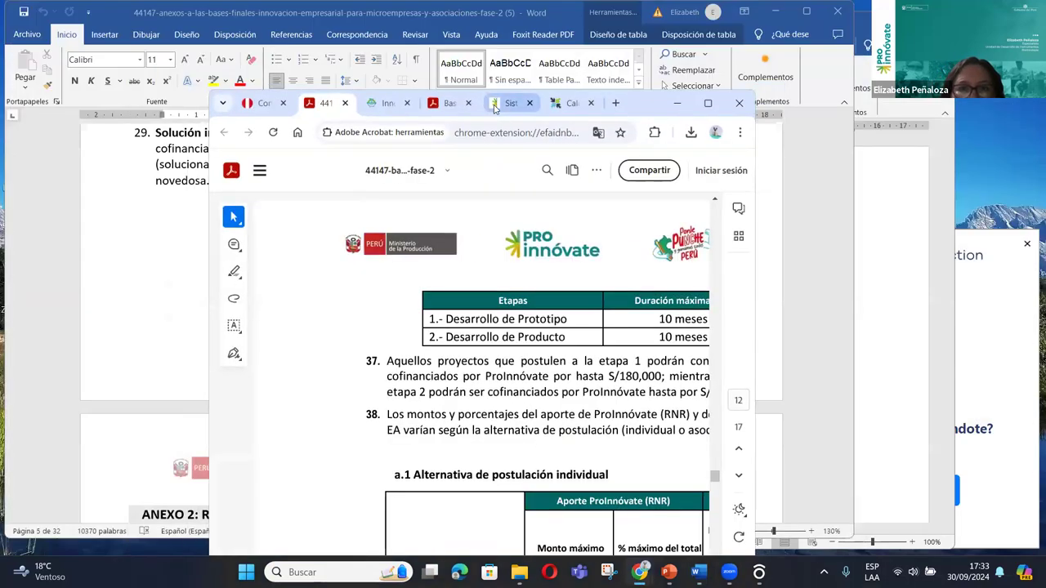
click(510, 103)
click(708, 103)
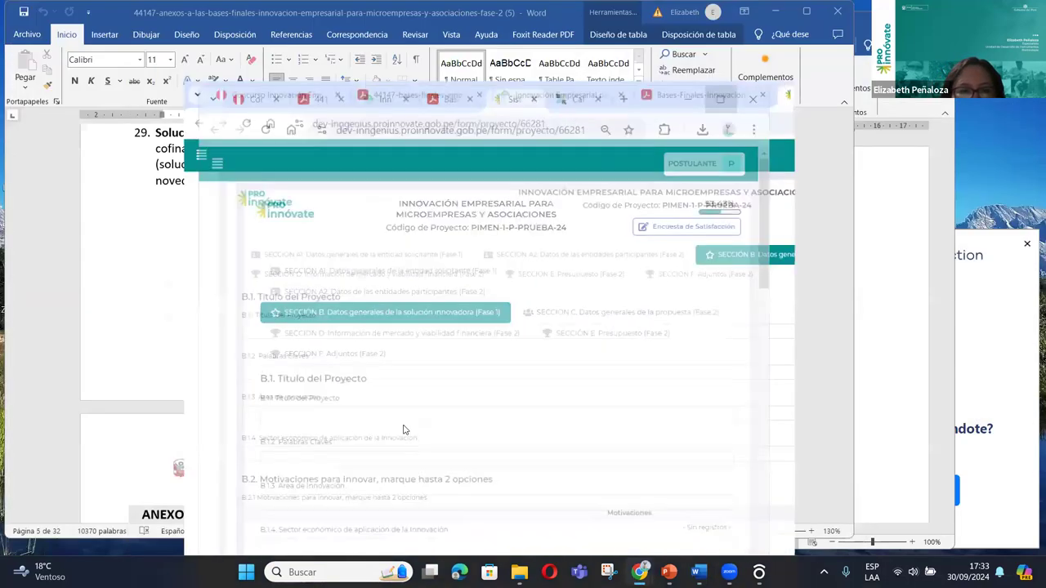
scroll(354, 384, down, 20)
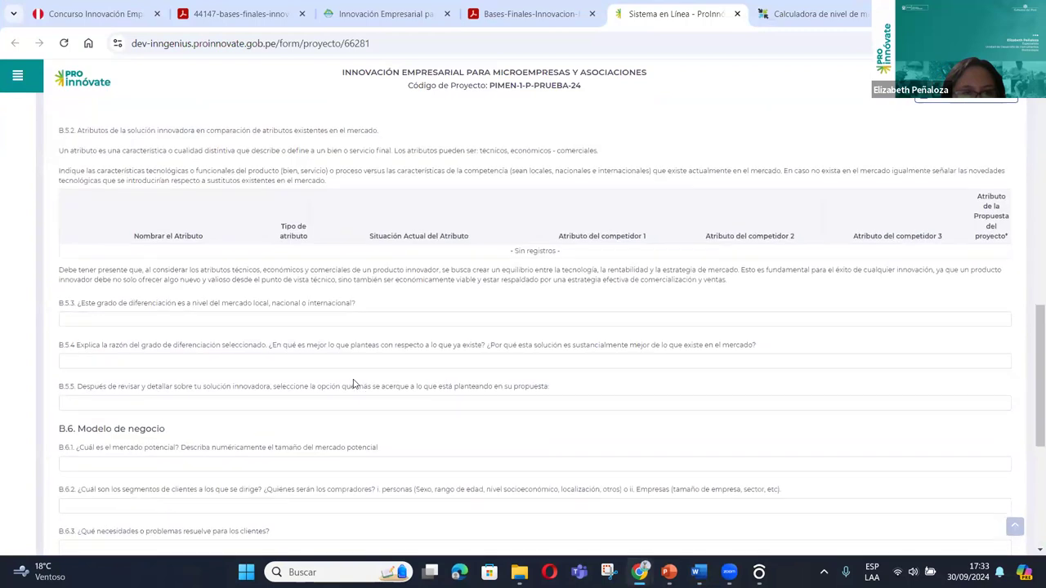
scroll(354, 385, up, 2)
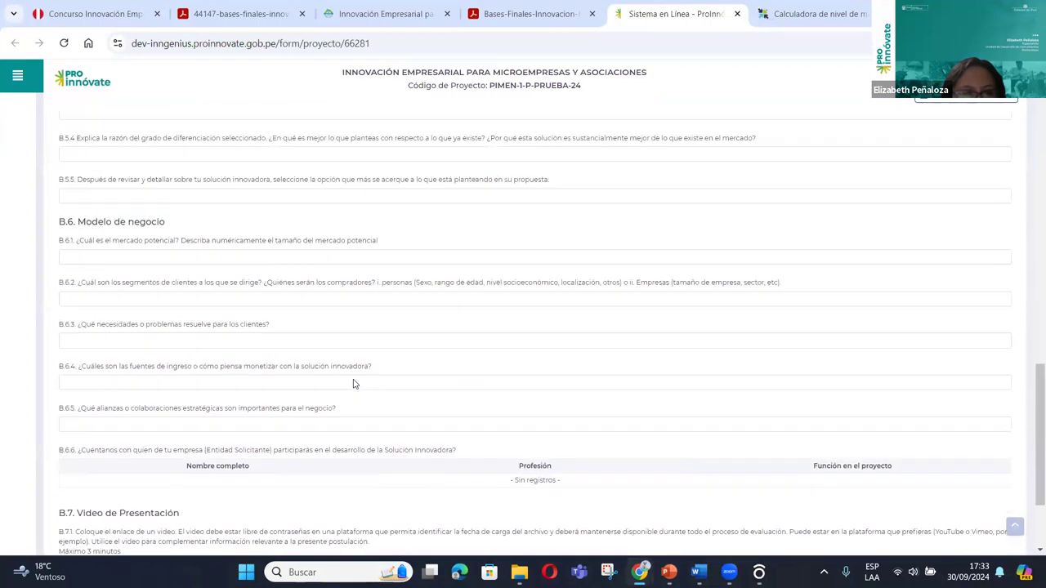
scroll(354, 384, up, 15)
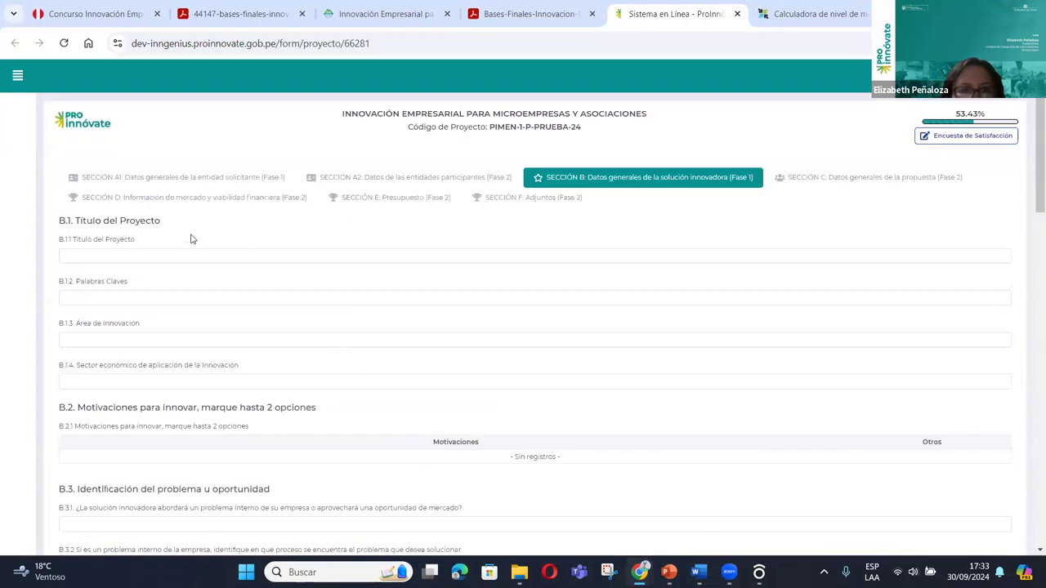
Open Sección C: Datos generales de la propuesta (Fase 2) and look through it down to the C.4 Cronograma
click(825, 185)
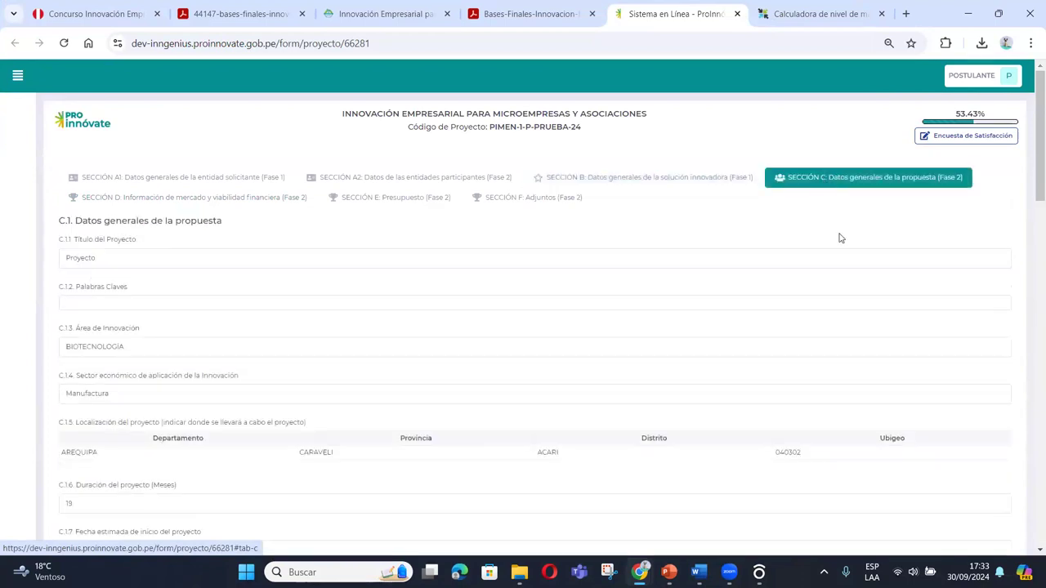
scroll(843, 299, down, 10)
scroll(891, 355, down, 3)
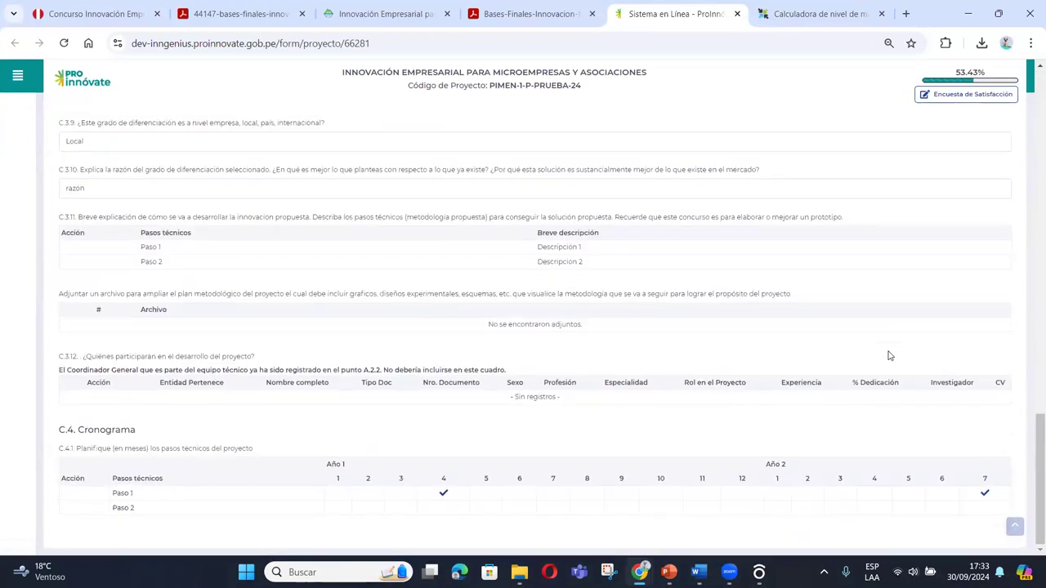
scroll(887, 355, up, 10)
scroll(887, 342, up, 3)
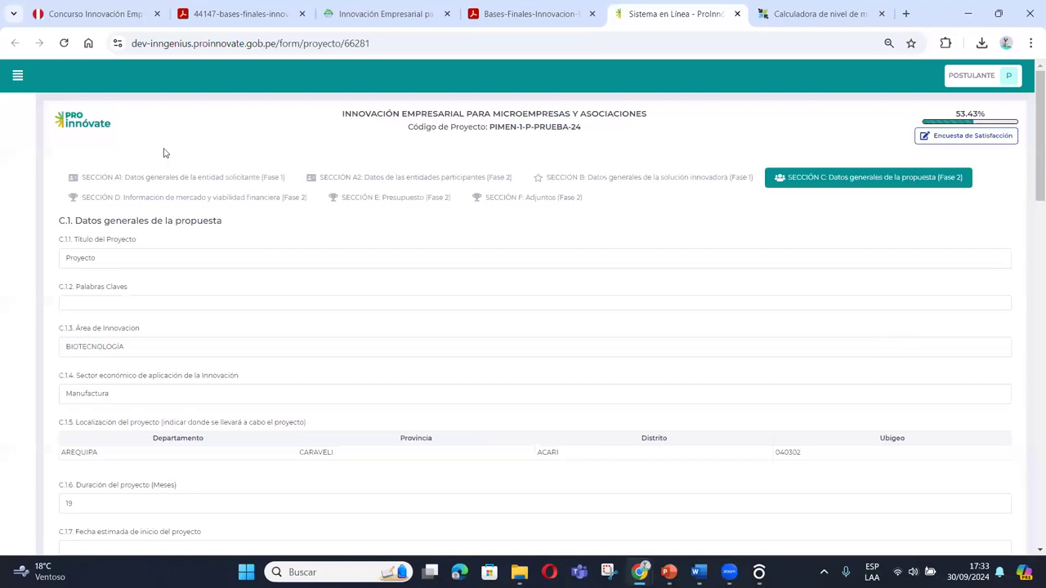
Open Sección D: Información de mercado y viabilidad financiera (Fase 2) and review its questions from D.8 back to D.1
click(236, 203)
scroll(592, 410, down, 15)
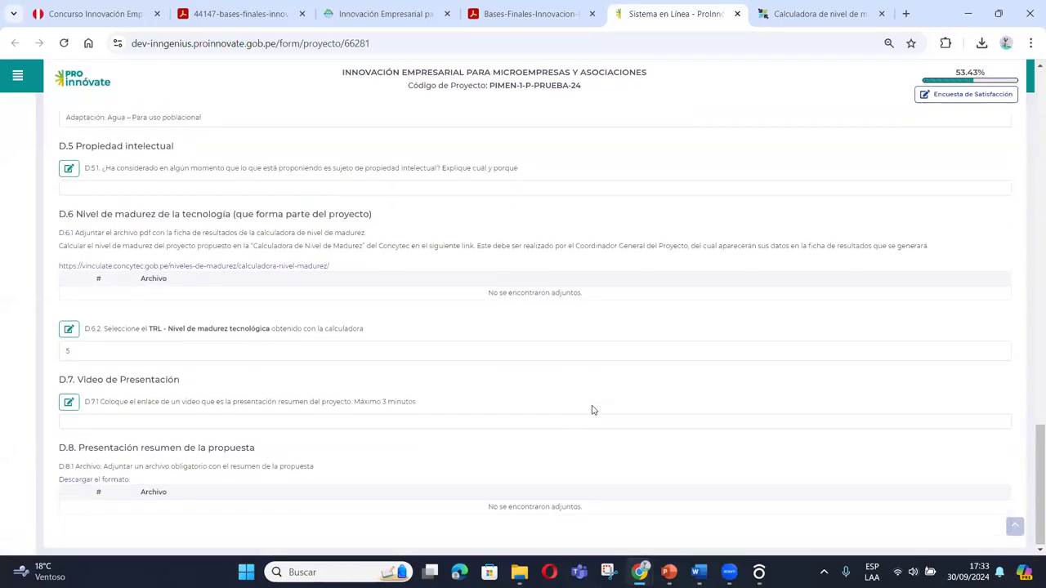
scroll(593, 409, up, 3)
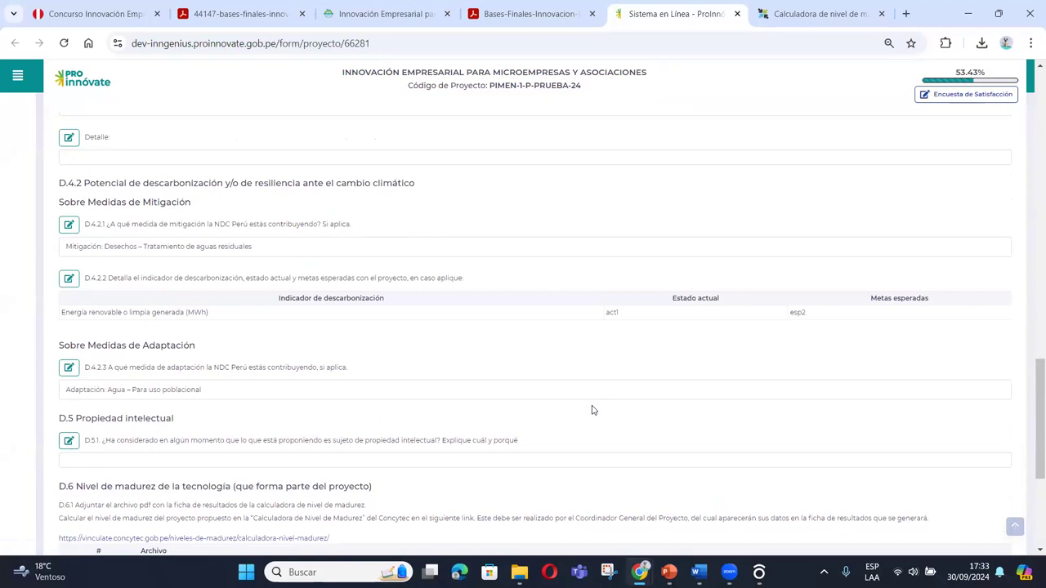
scroll(594, 411, up, 2)
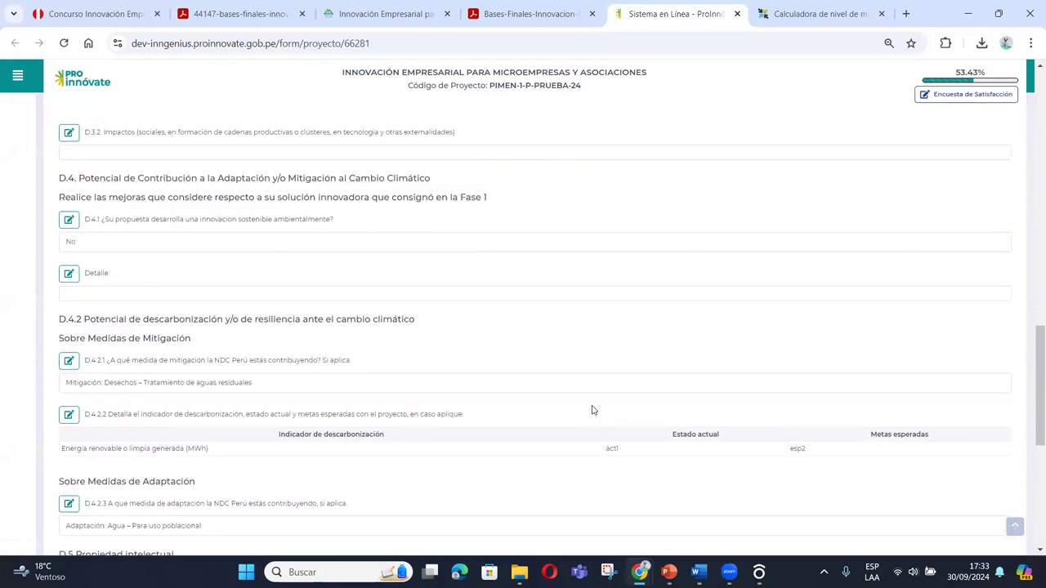
scroll(593, 410, up, 2)
scroll(593, 410, up, 1)
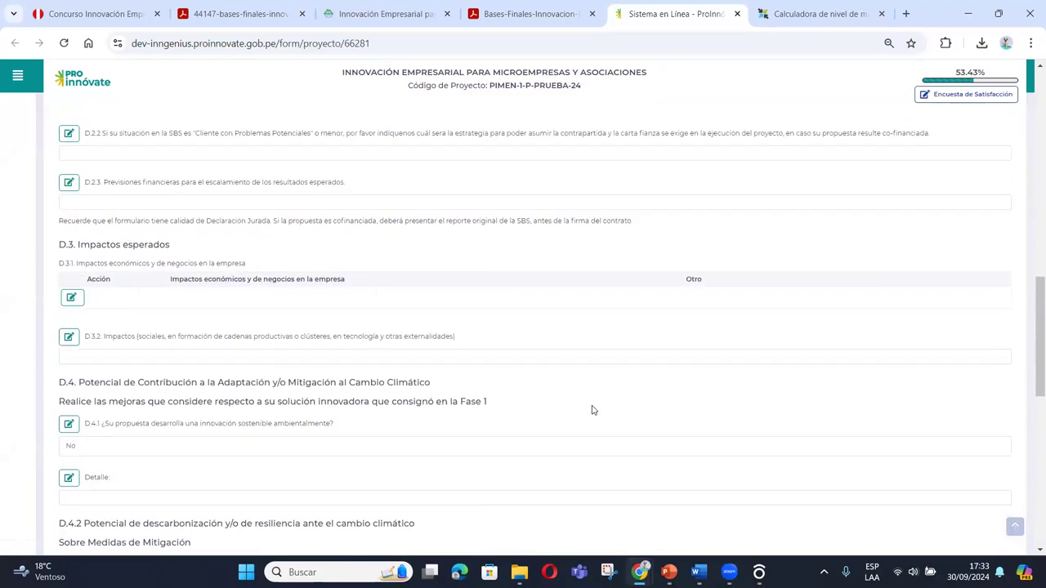
scroll(593, 410, up, 15)
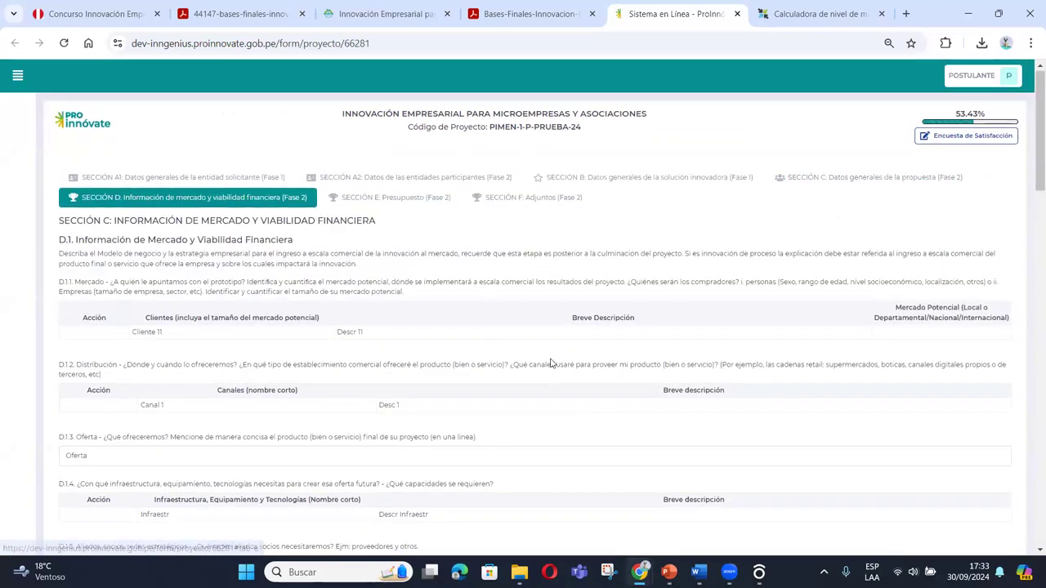
Find D.2 Situación Financiera in Sección D and mark the words "carta fianza" in question D.2.2
scroll(550, 363, down, 3)
scroll(550, 363, down, 6)
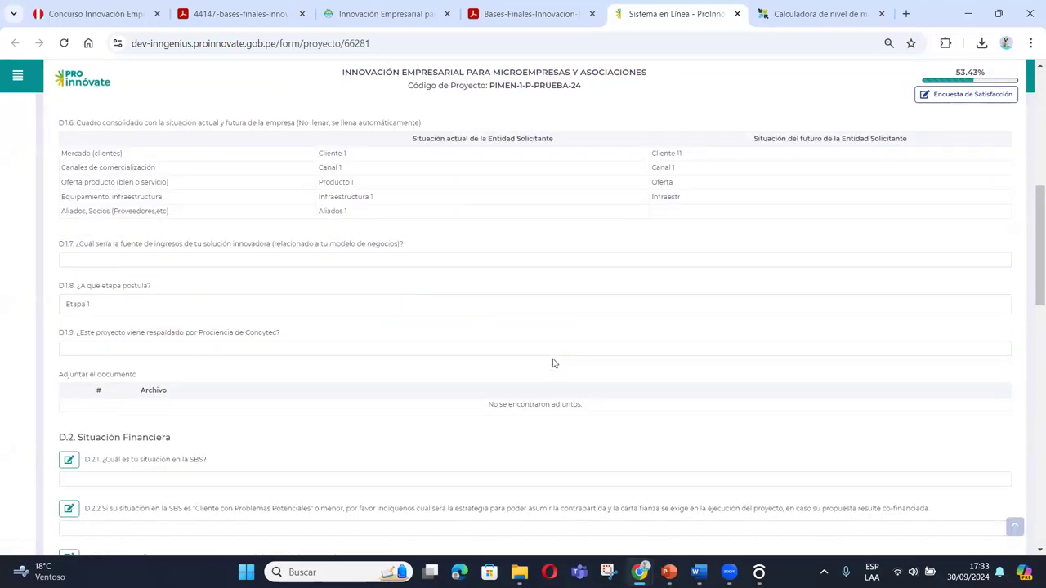
scroll(552, 363, down, 2)
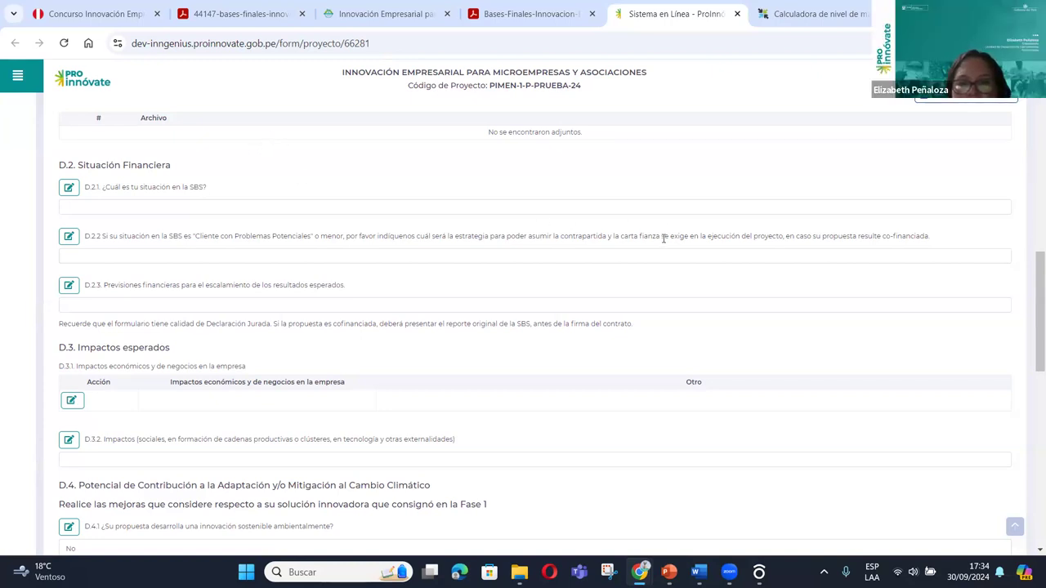
drag(627, 236, 662, 238)
click(709, 310)
Open the 44147-bases PDF and search the document for "fianza"
click(205, 15)
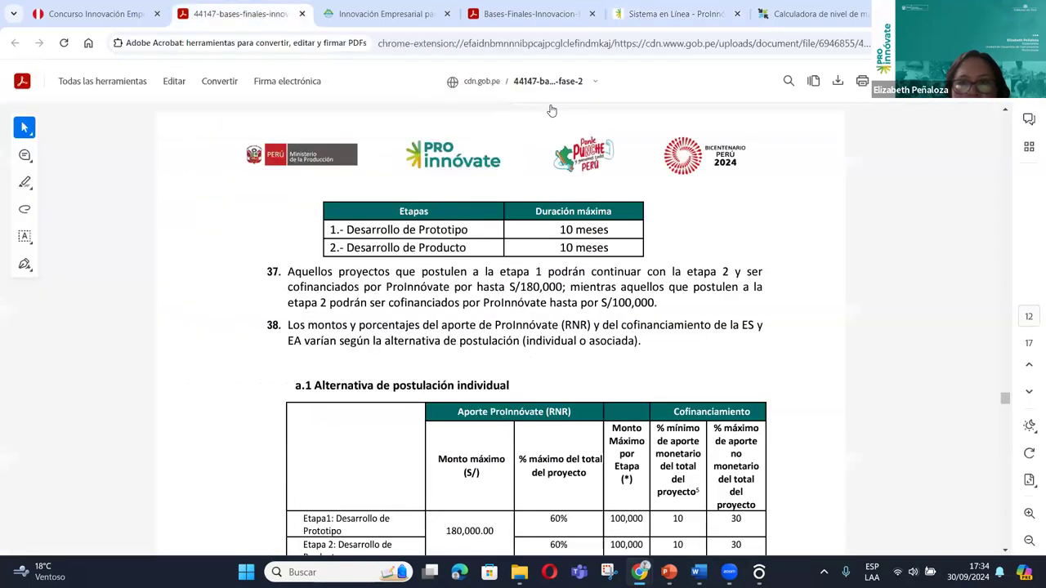
click(788, 82)
text(carta)
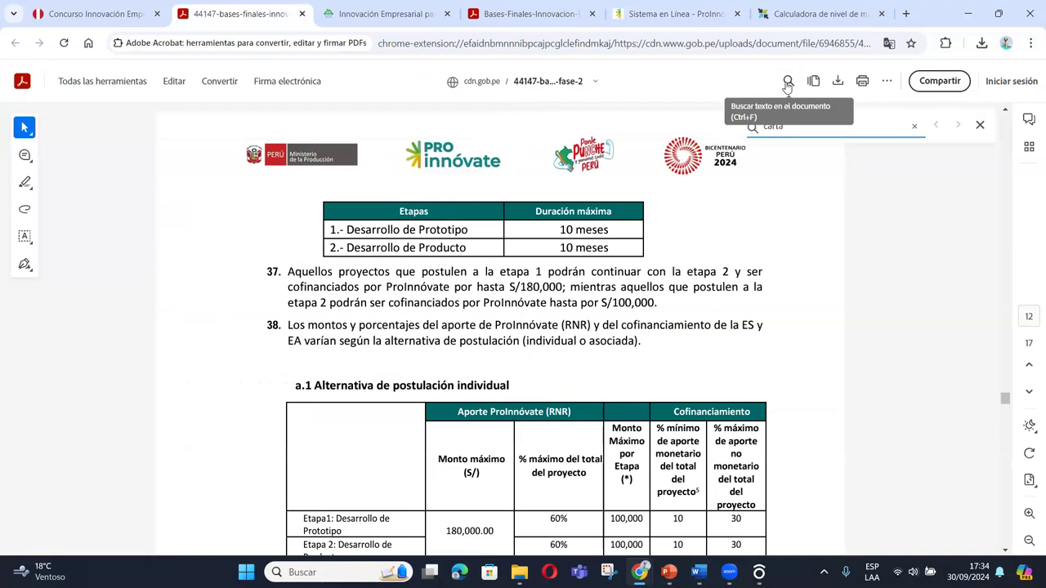
key(BackSpace)
key(BackSpace)
key(BackSpace)
key(BackSpace)
key(BackSpace)
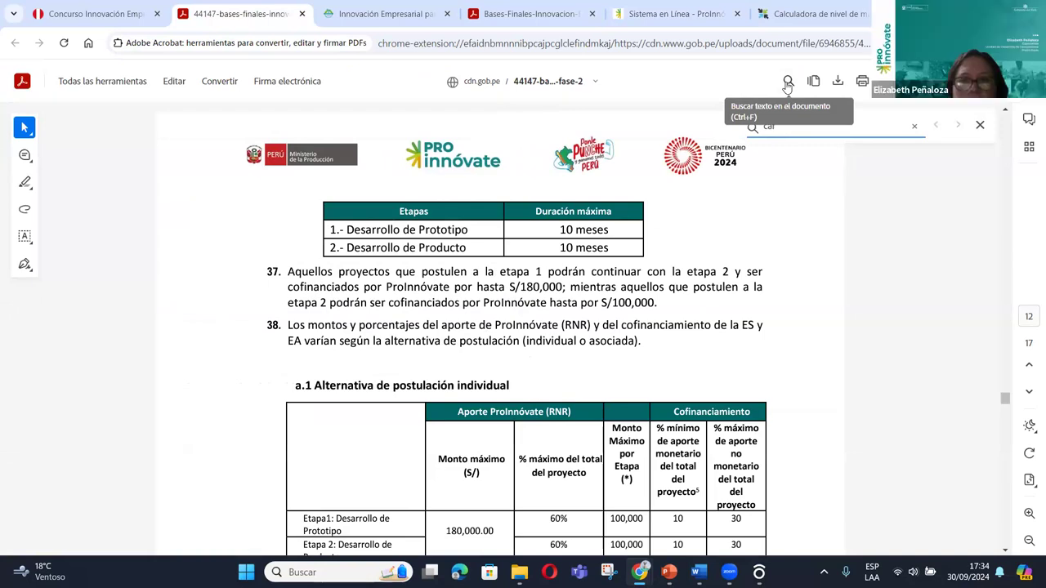
text(ianza)
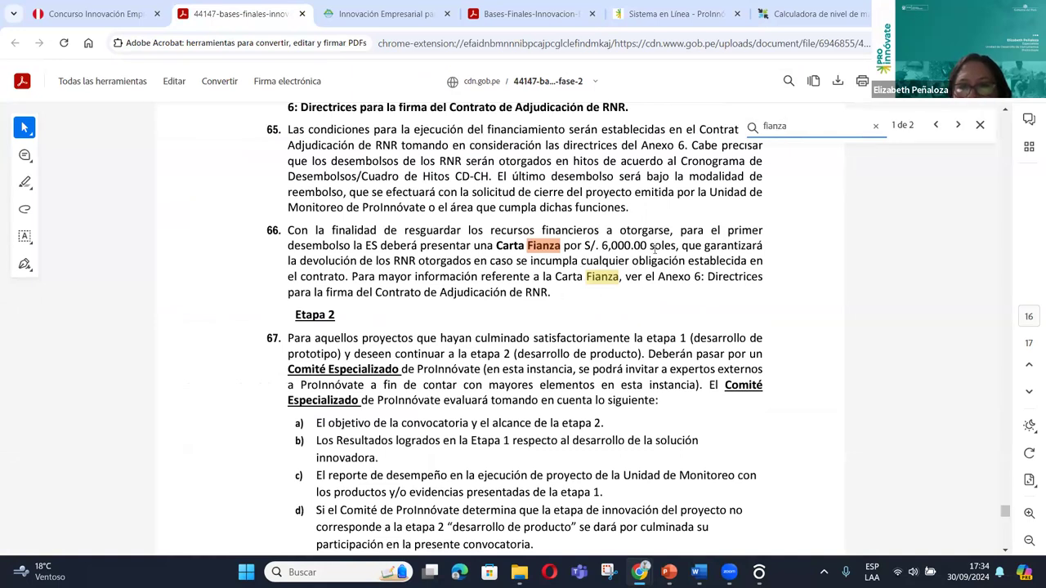
Mark the phrase "Carta Fianza por S/. 6,000.00" in clause 66 to point out the guarantee amount
drag(650, 245, 493, 245)
click(627, 278)
drag(648, 245, 494, 245)
click(531, 283)
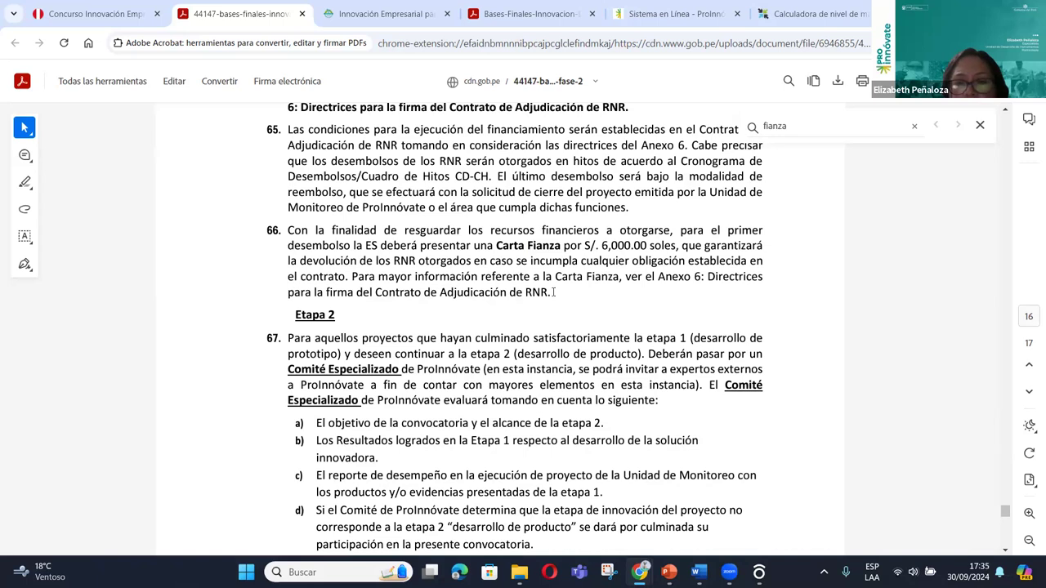
drag(649, 247, 496, 246)
click(559, 258)
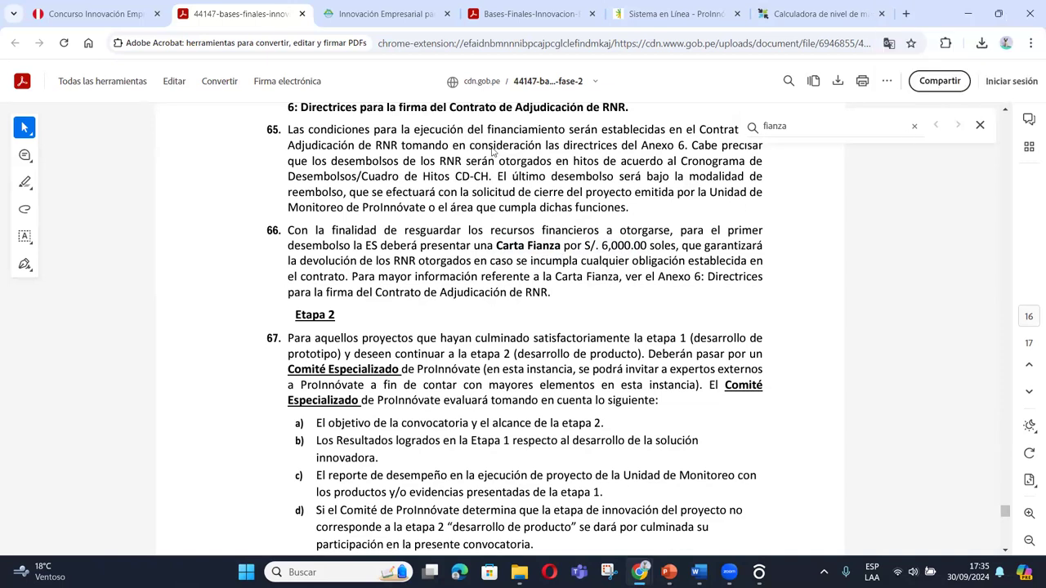
Return to the Sistema en Línea form and review Sección D from D.3 back up to question D.1.5
click(998, 14)
click(506, 103)
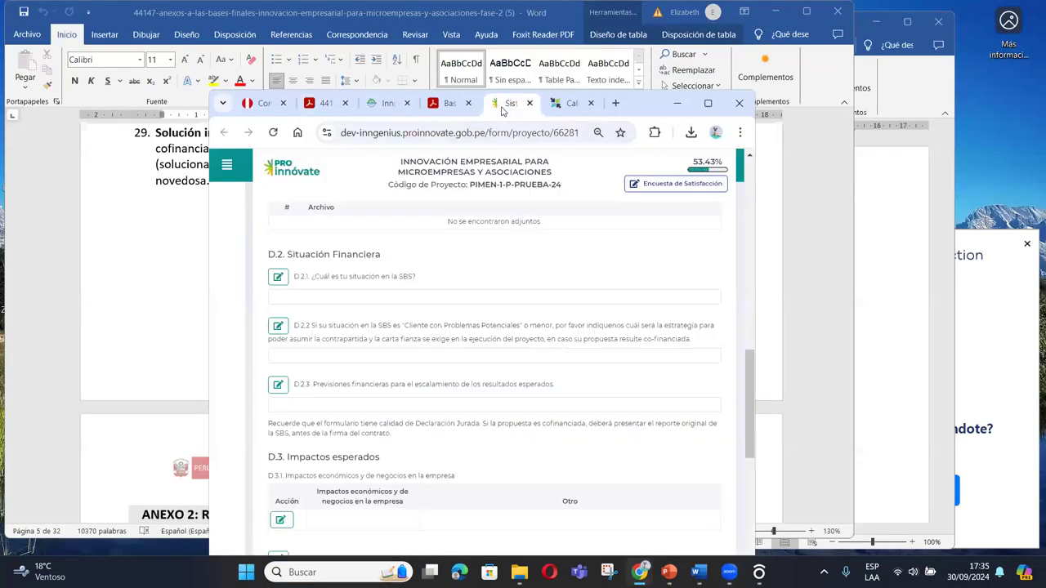
click(707, 104)
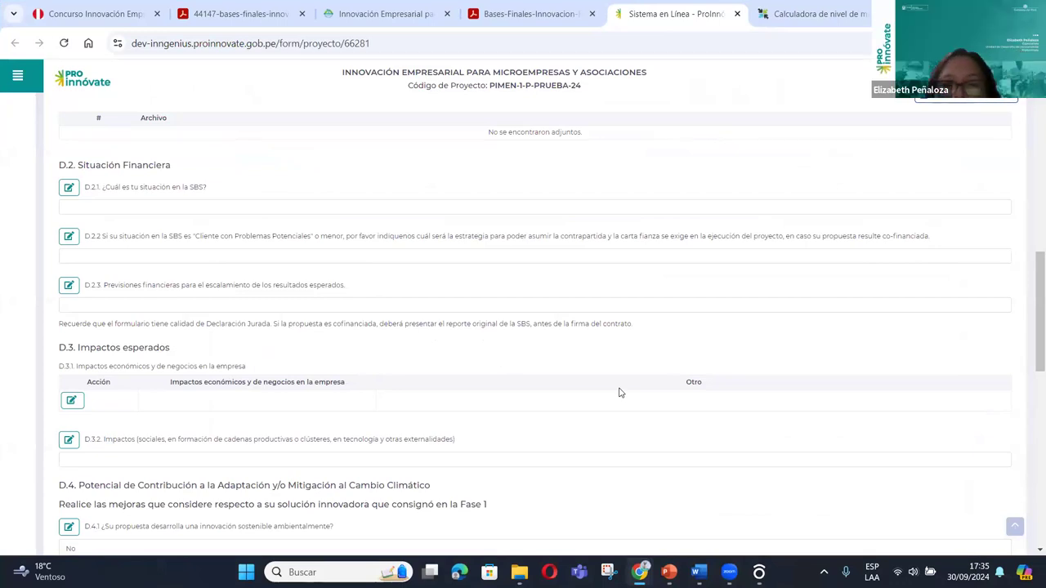
scroll(619, 393, up, 3)
scroll(620, 393, up, 2)
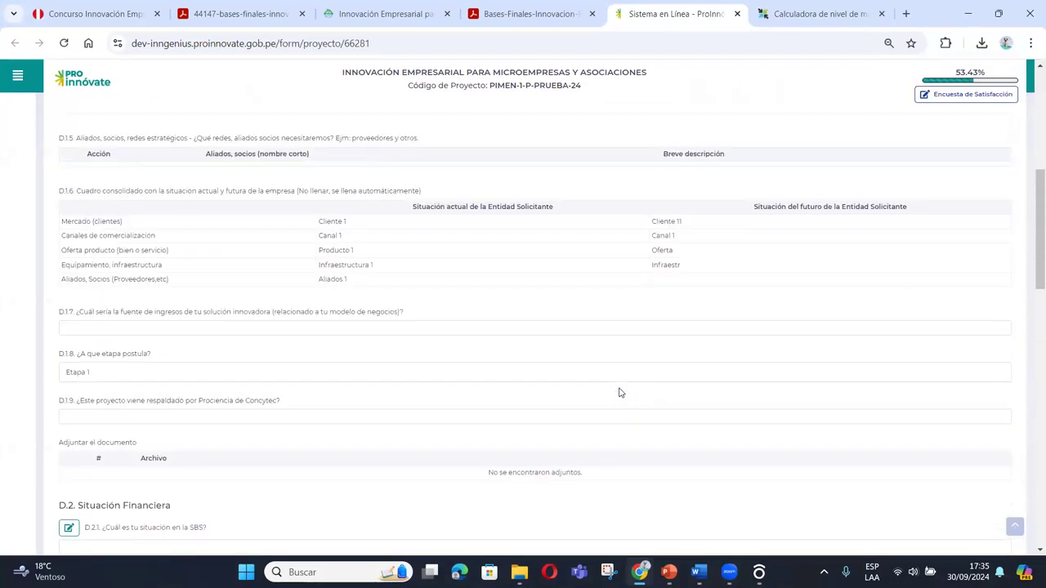
Review Sección D of the form, from market questions D.1.1 through D.6 Nivel de madurez and back up to D.3 Impactos esperados
scroll(619, 393, up, 4)
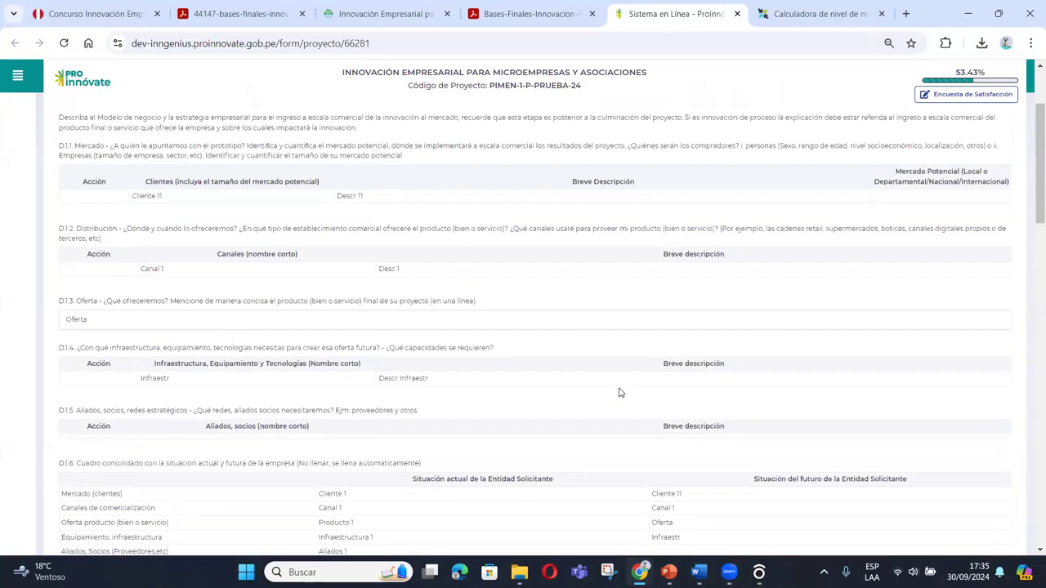
scroll(620, 393, down, 13)
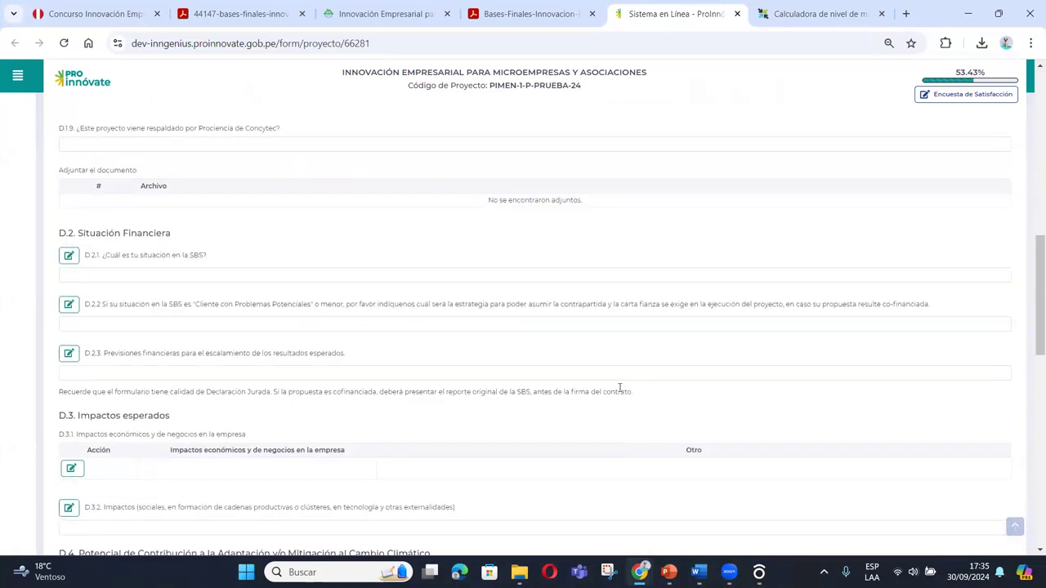
scroll(237, 435, down, 3)
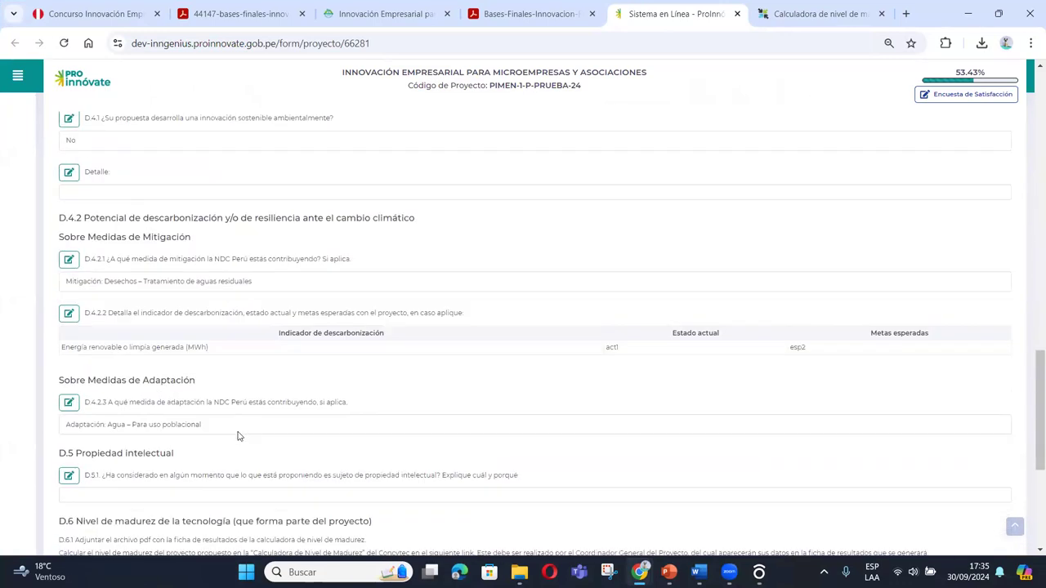
scroll(238, 436, down, 2)
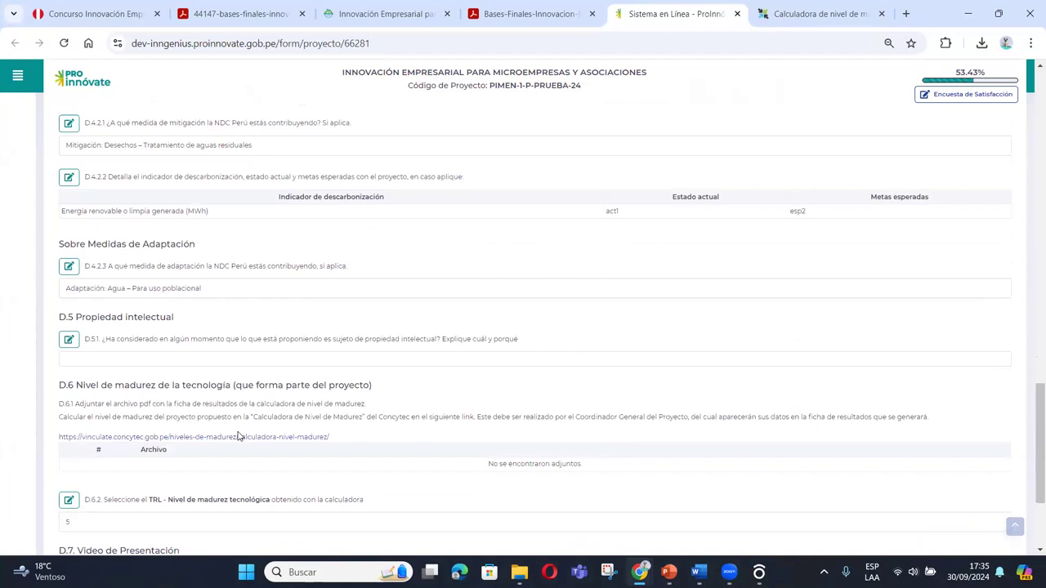
scroll(239, 436, down, 2)
scroll(238, 436, up, 1)
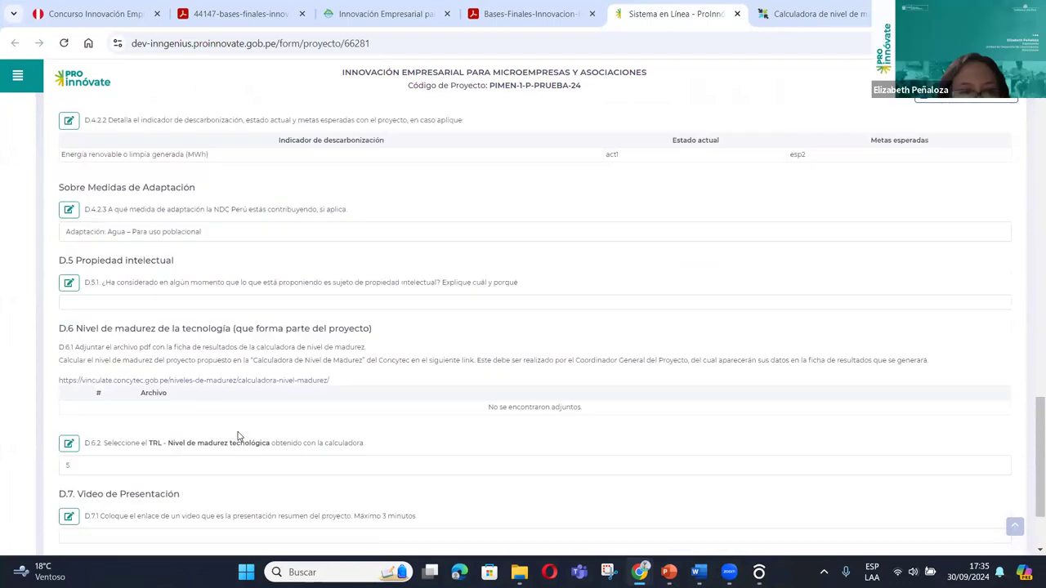
scroll(239, 436, up, 2)
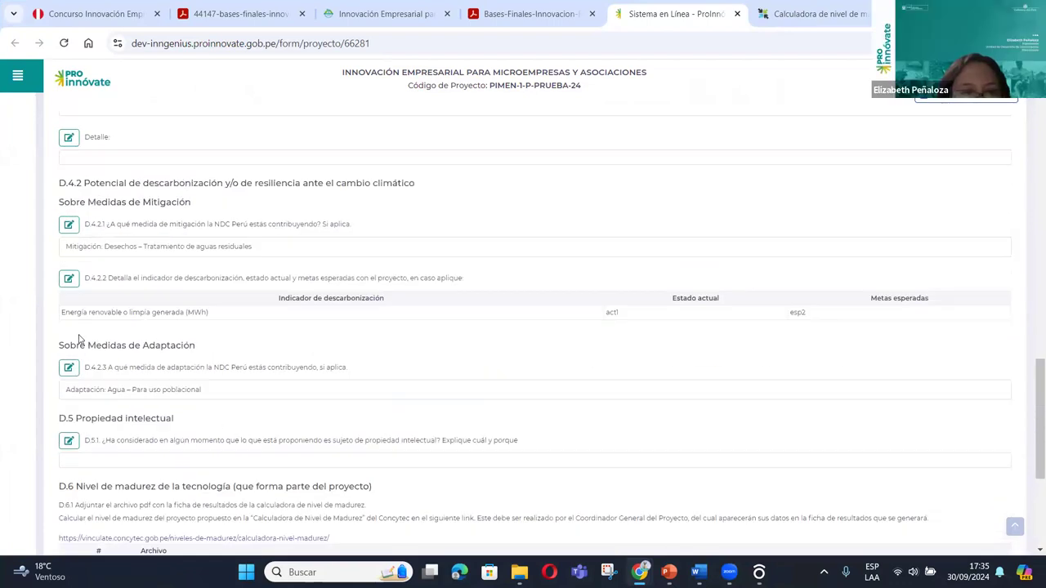
scroll(79, 338, up, 1)
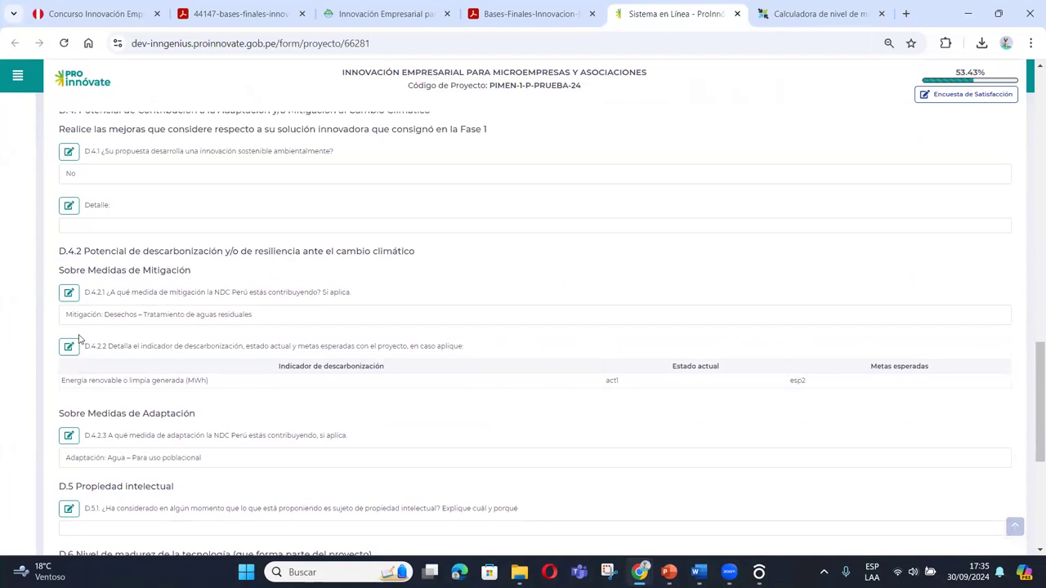
scroll(80, 339, up, 2)
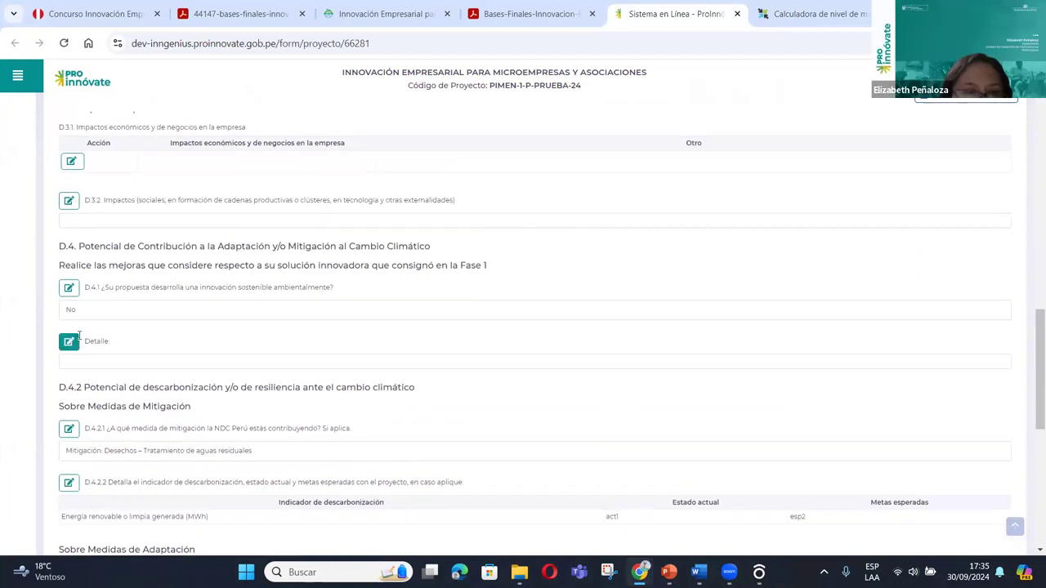
scroll(188, 352, up, 1)
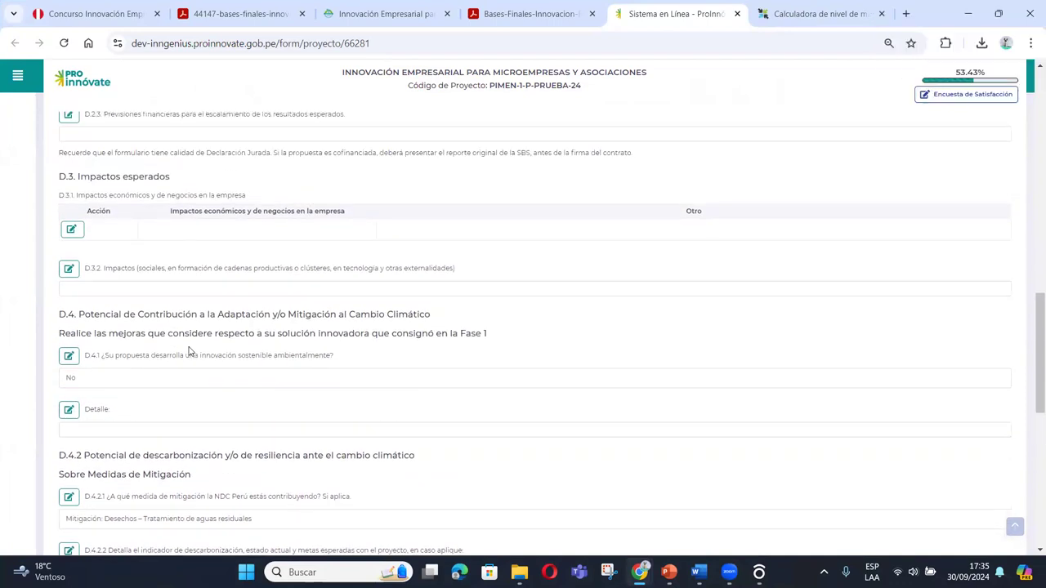
scroll(188, 352, up, 1)
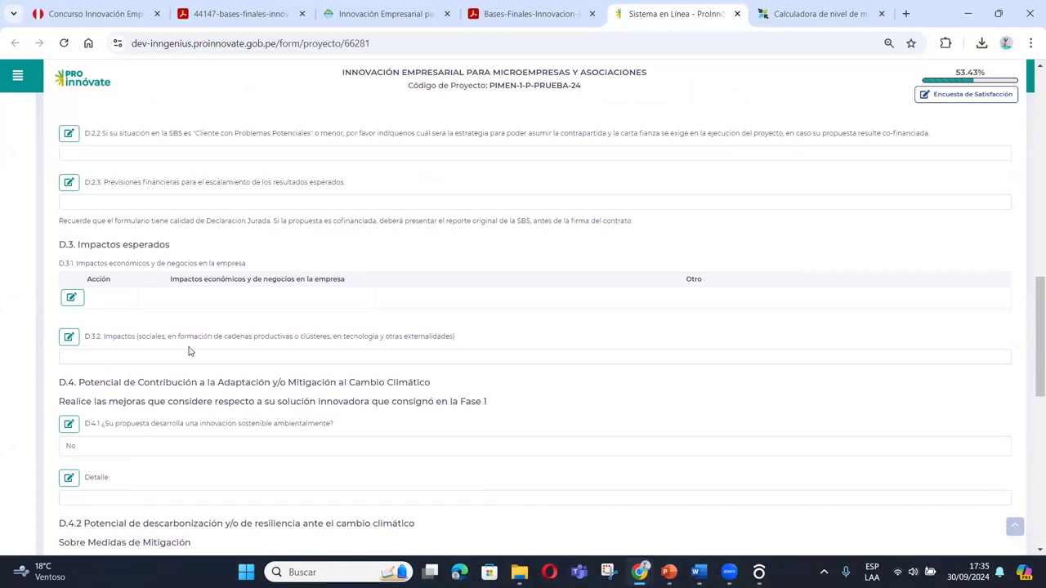
Open Sección C and mark the words "Si es un problema interno de tu empresa" in question C.2.2
scroll(188, 352, up, 15)
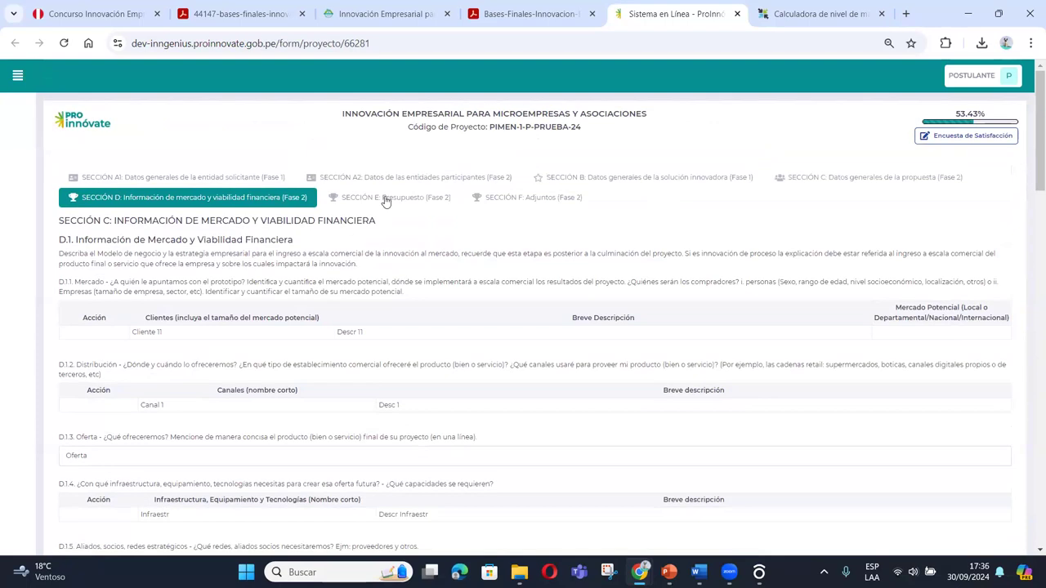
click(815, 177)
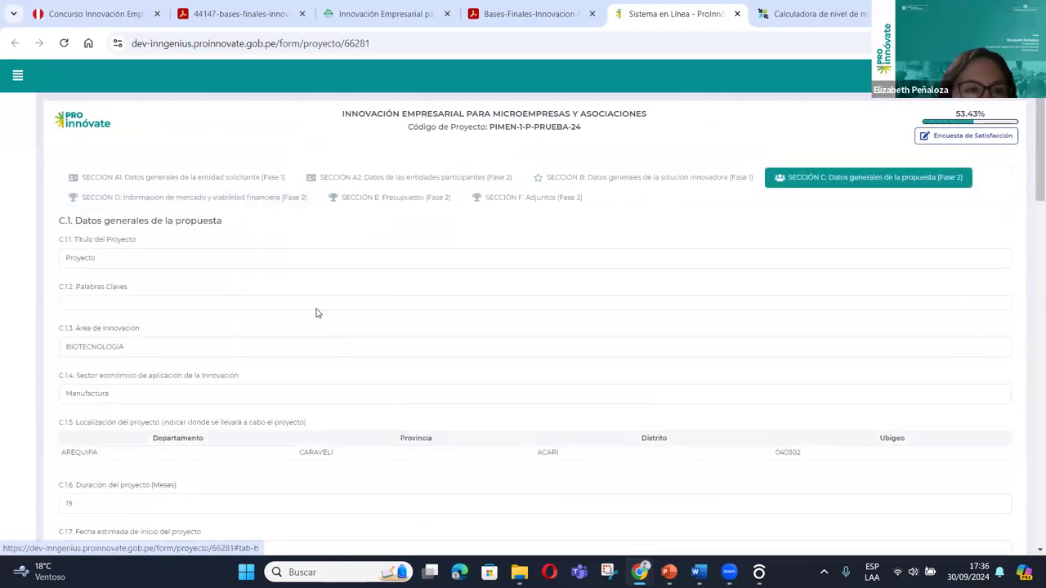
scroll(318, 313, down, 1)
scroll(318, 313, down, 3)
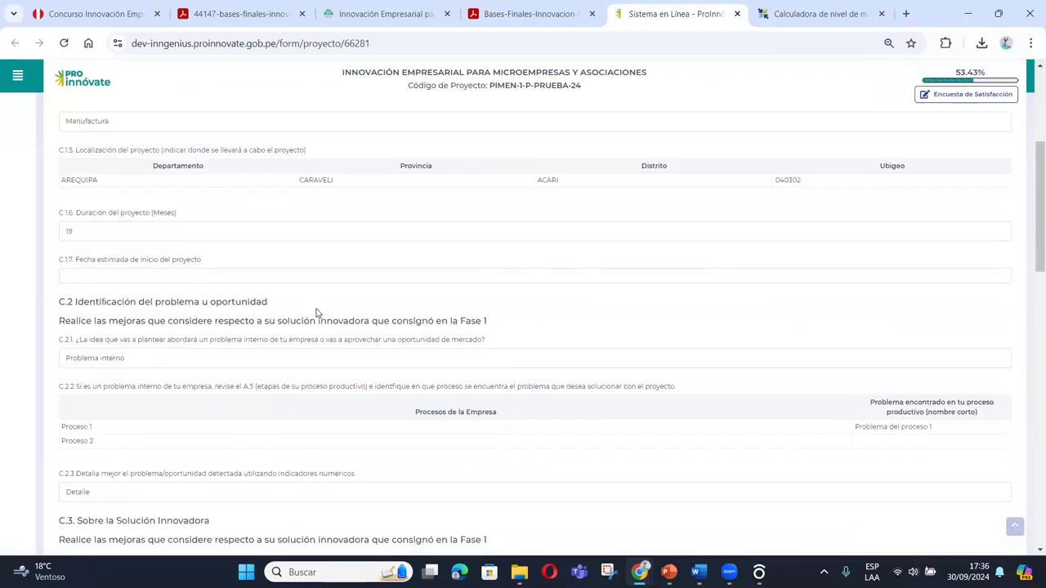
scroll(318, 313, down, 1)
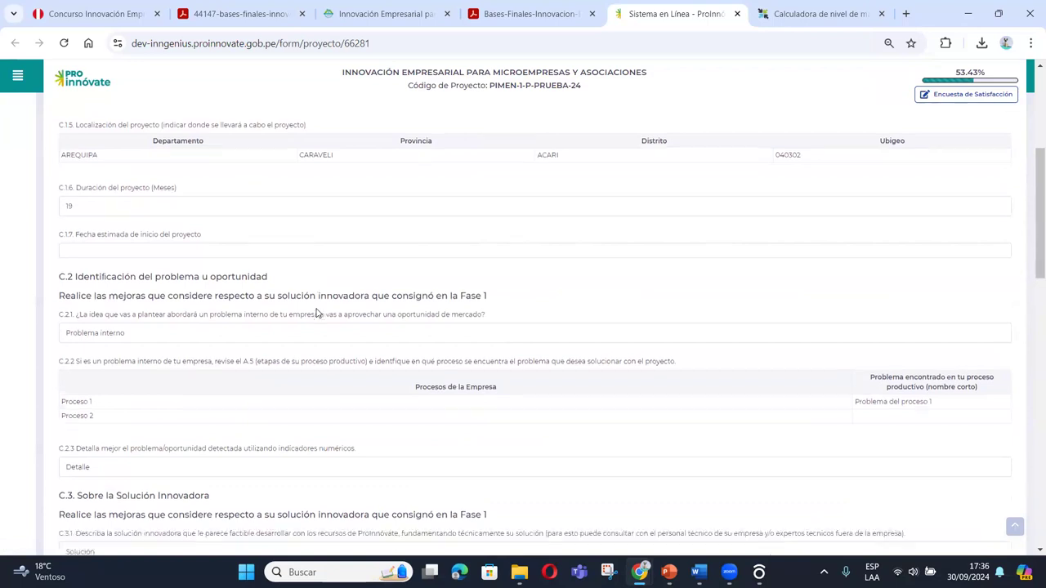
scroll(318, 313, down, 2)
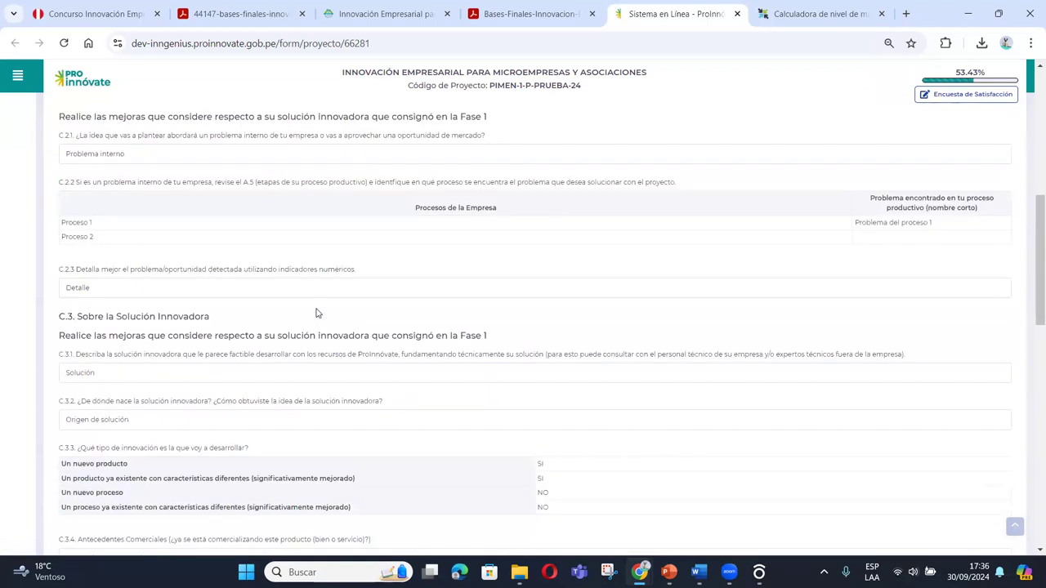
scroll(290, 380, up, 1)
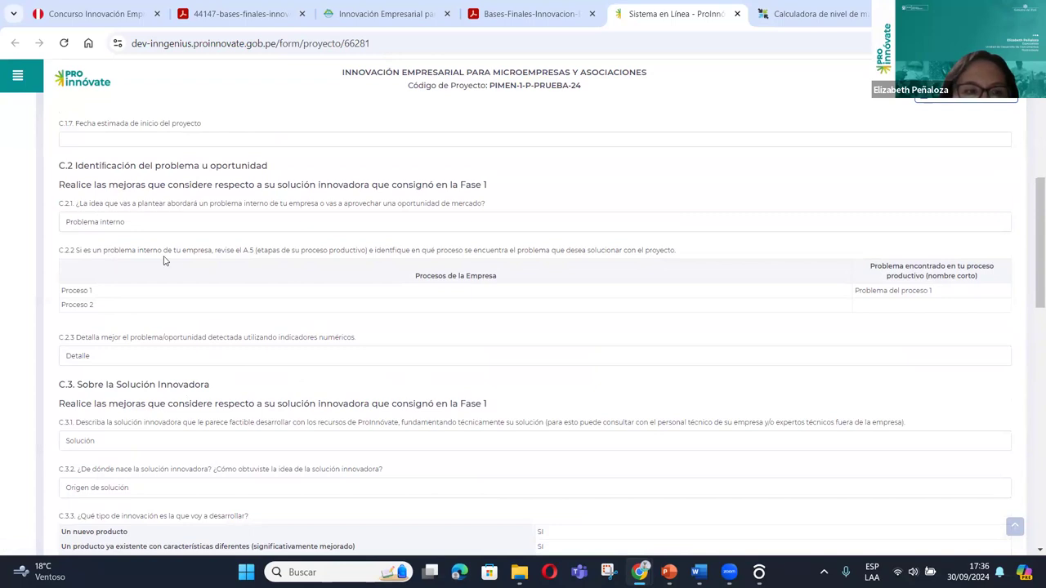
drag(212, 250, 74, 254)
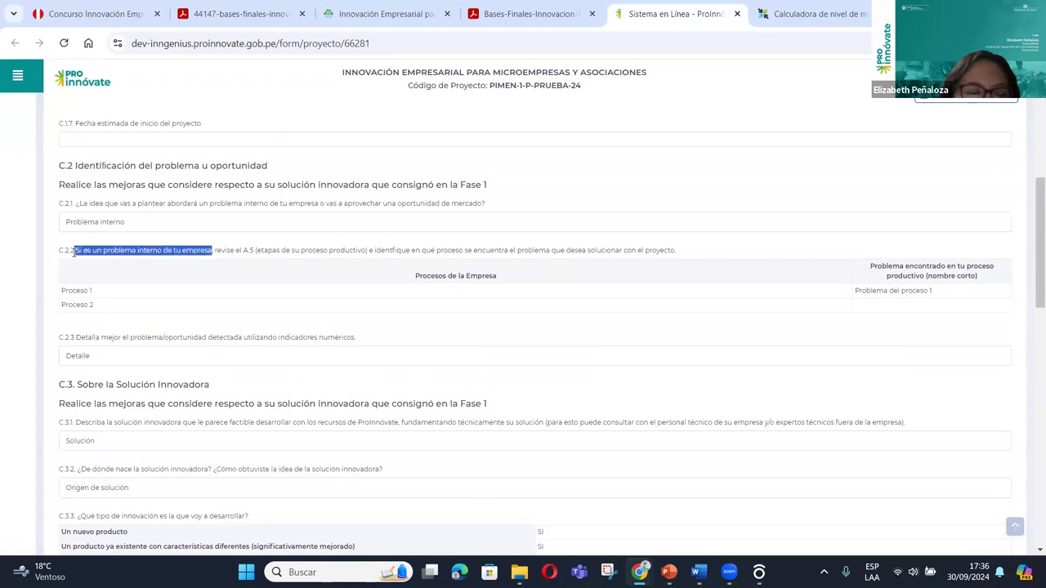
click(171, 249)
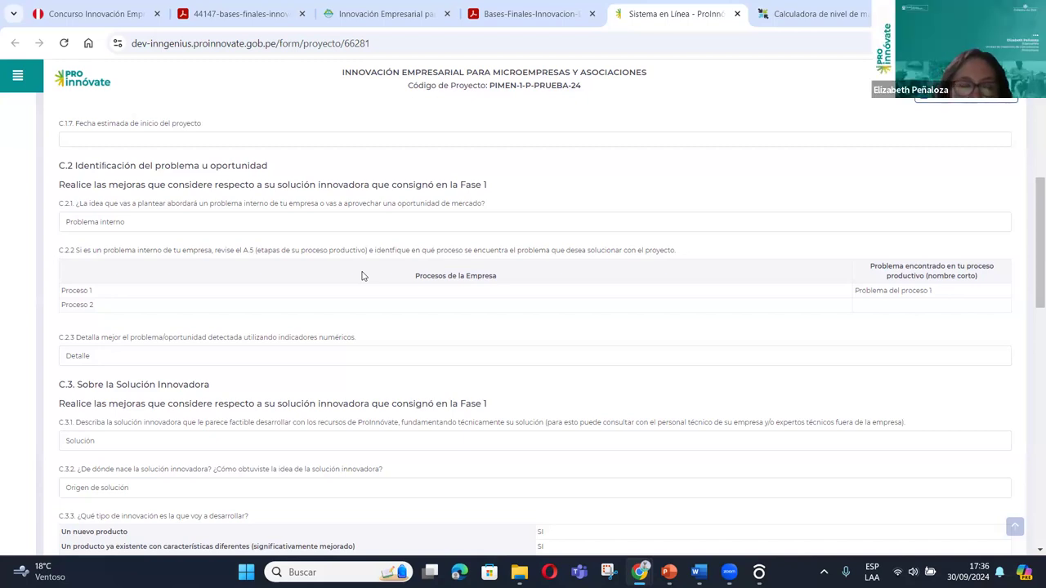
Check the opening fields of Sección B, Datos generales de la solución innovadora, and return to Sección C
scroll(367, 276, up, 5)
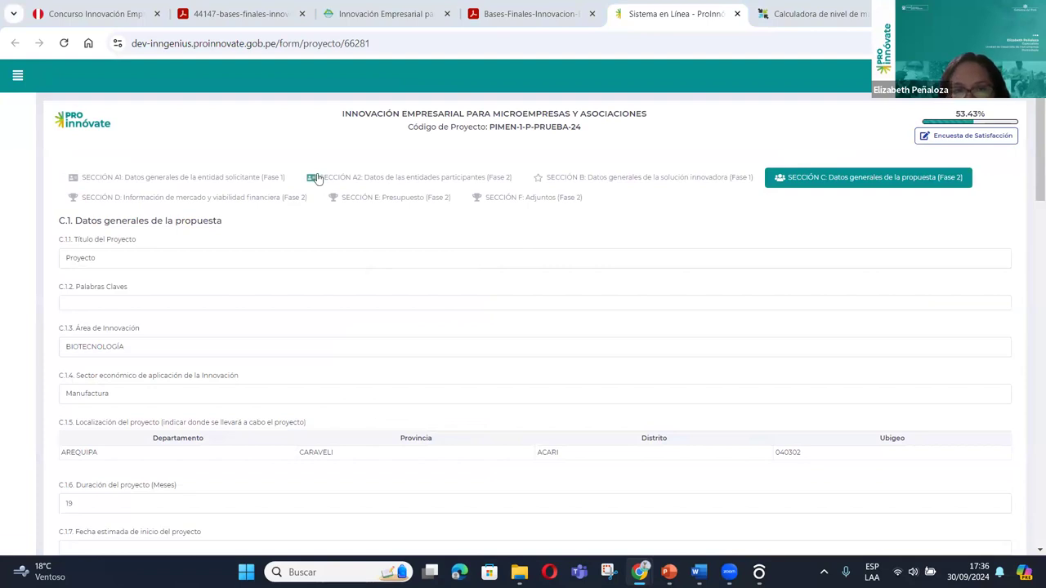
click(634, 181)
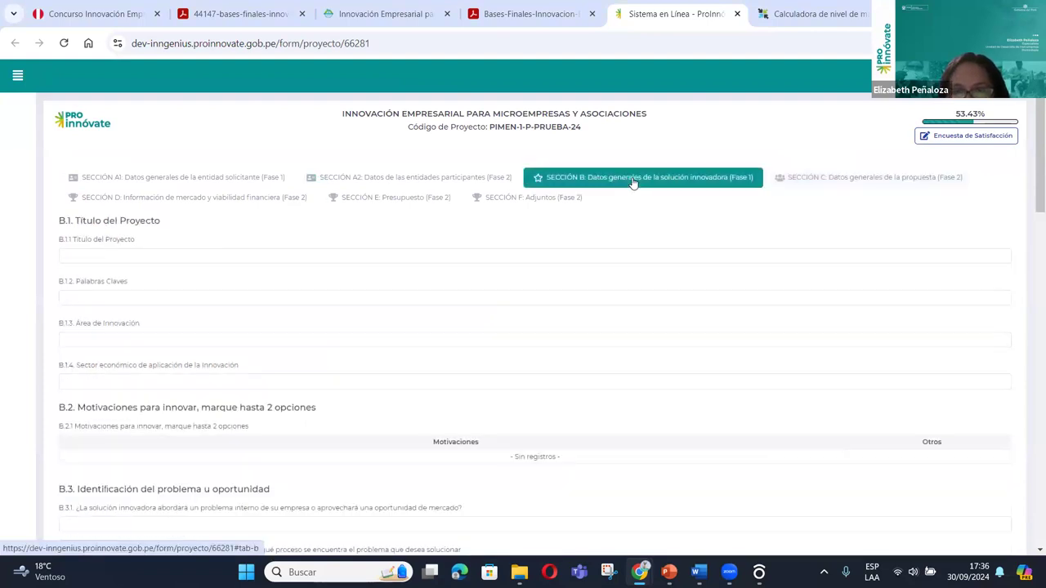
click(816, 182)
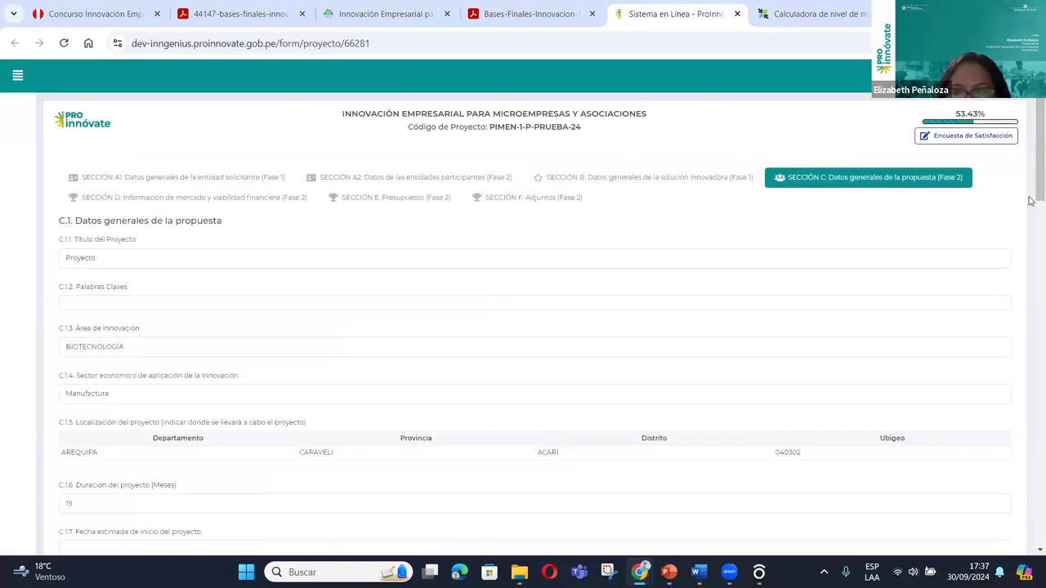
drag(1032, 200, 1031, 138)
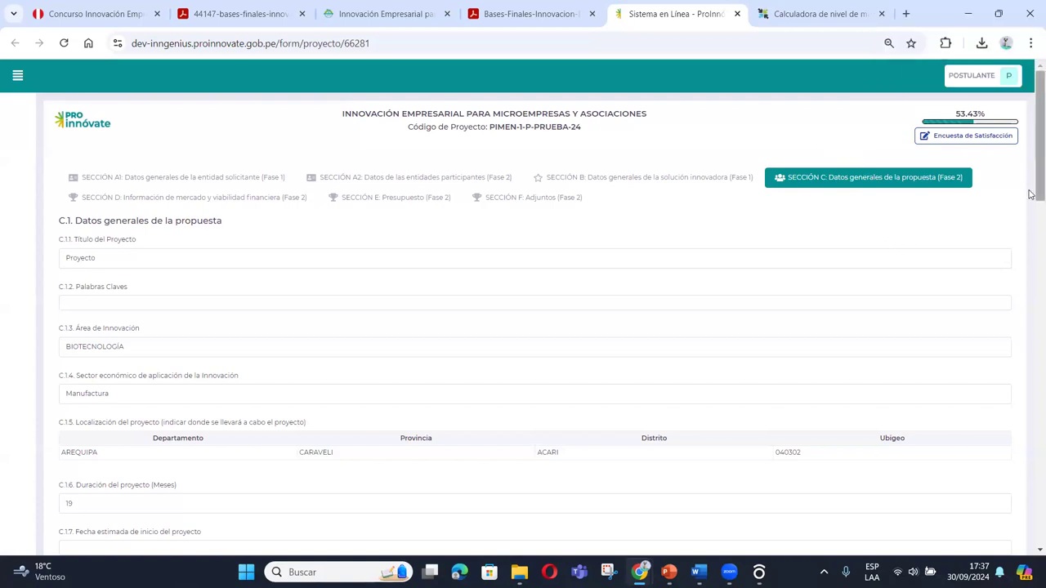
scroll(1032, 194, down, 1)
scroll(1031, 194, up, 1)
Open Sección A2 and mark "Realice un mapa del negocio actual de su empresa (Entidad Solicitante) relacionado al proyecto" in heading A.4
click(461, 177)
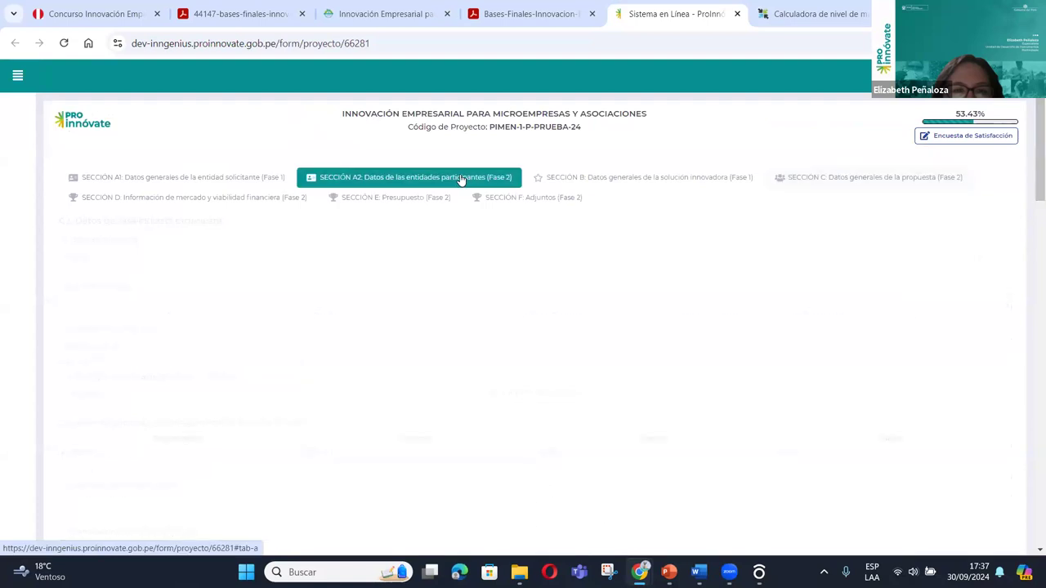
scroll(656, 356, down, 8)
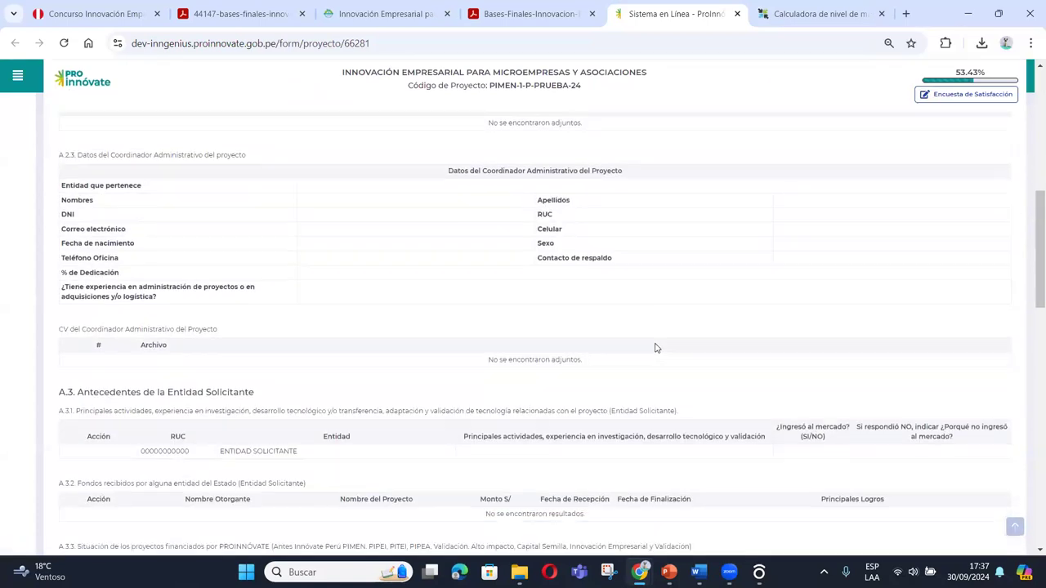
scroll(654, 348, down, 5)
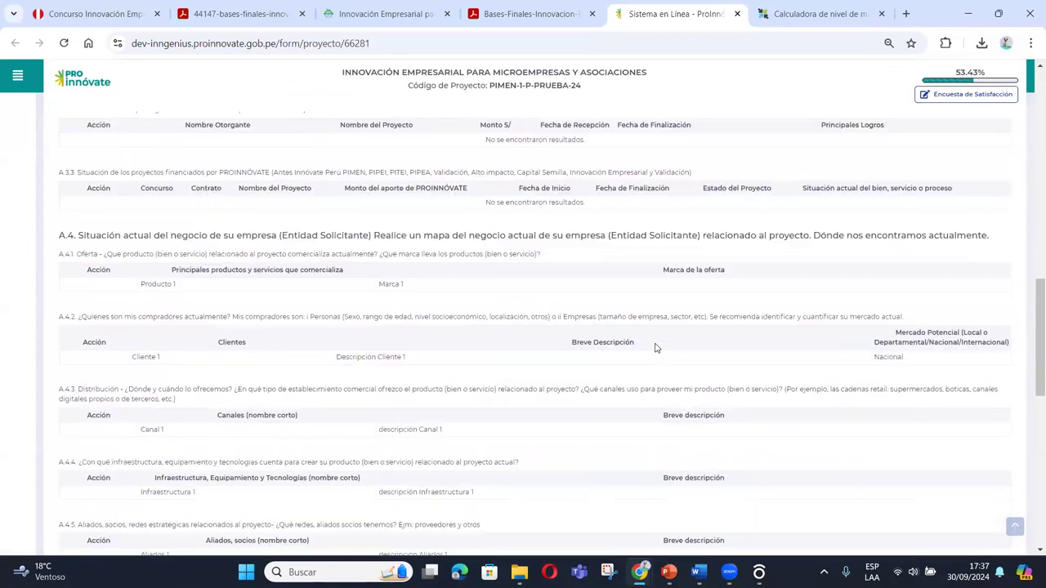
scroll(655, 349, down, 1)
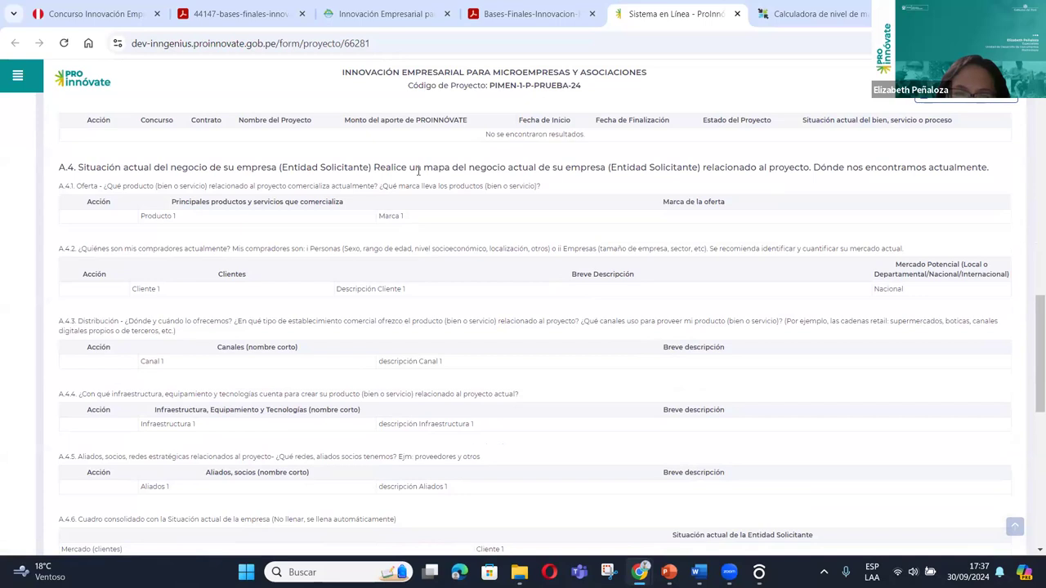
drag(374, 162, 809, 170)
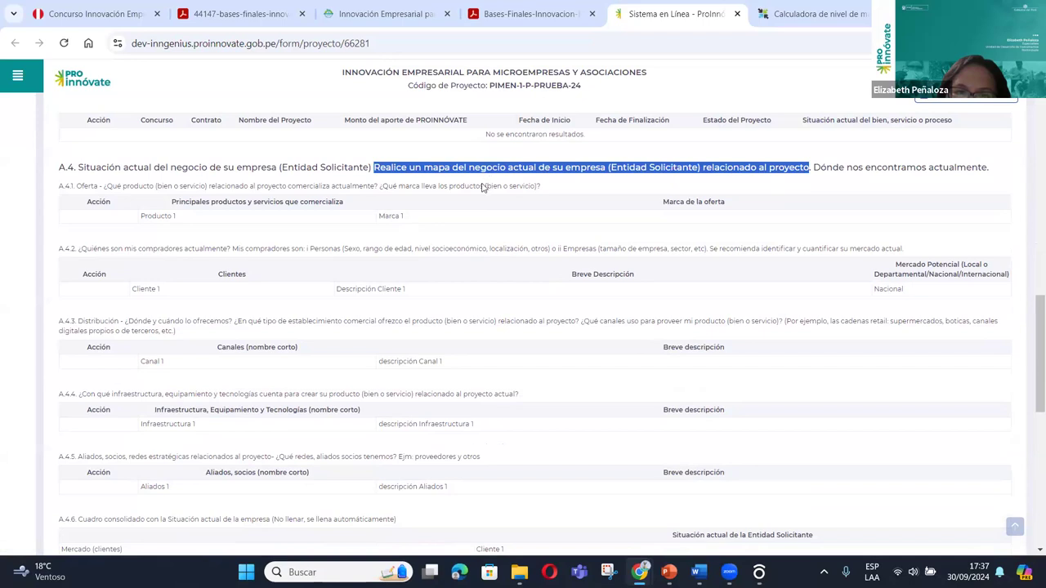
click(617, 188)
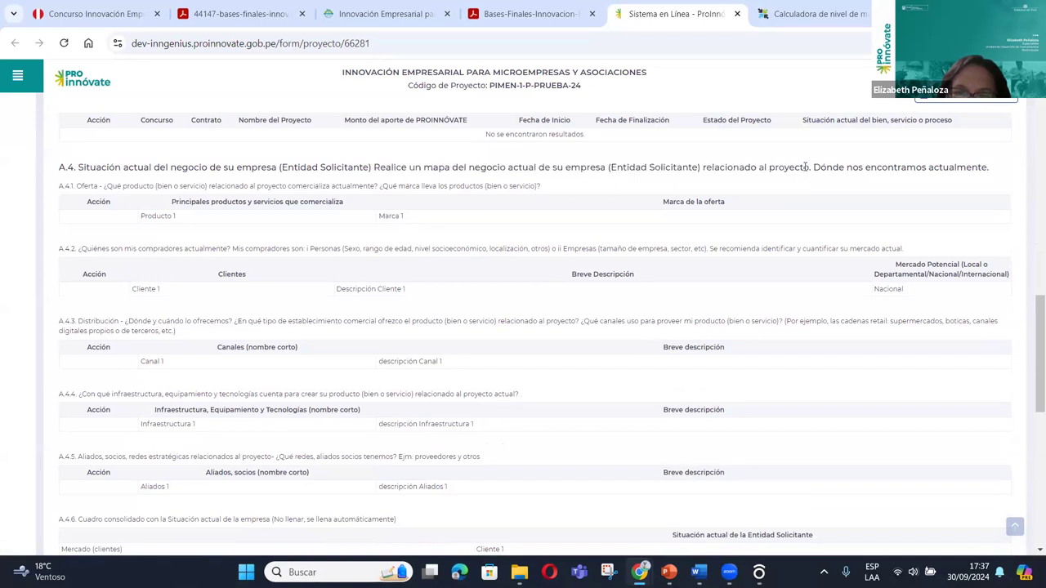
drag(809, 168, 376, 171)
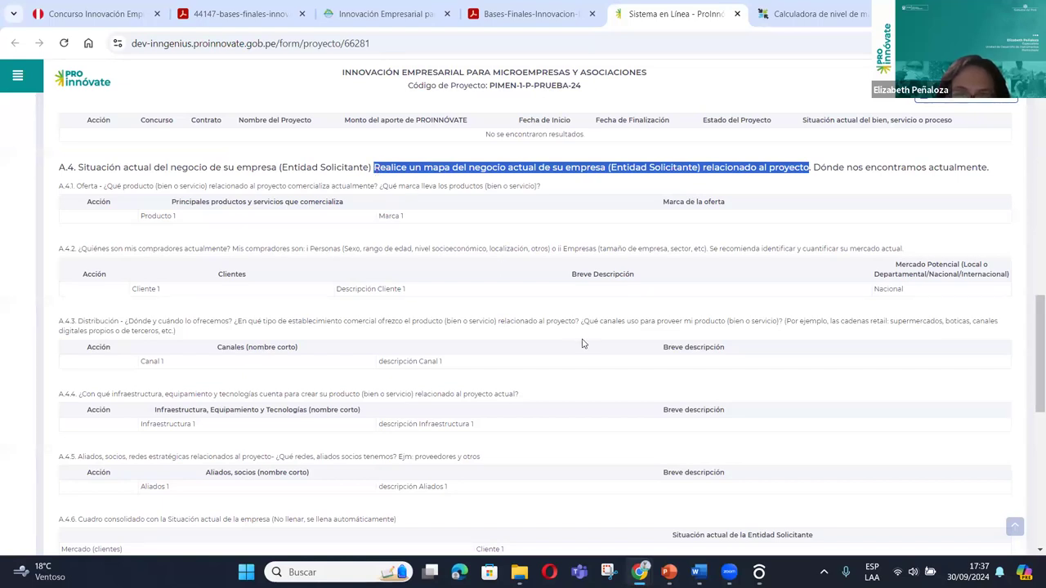
Go back to table A.2.1 and mark the column heading "¿Está su actividad económica del CIIU relacionada al proyecto?"
scroll(583, 343, up, 2)
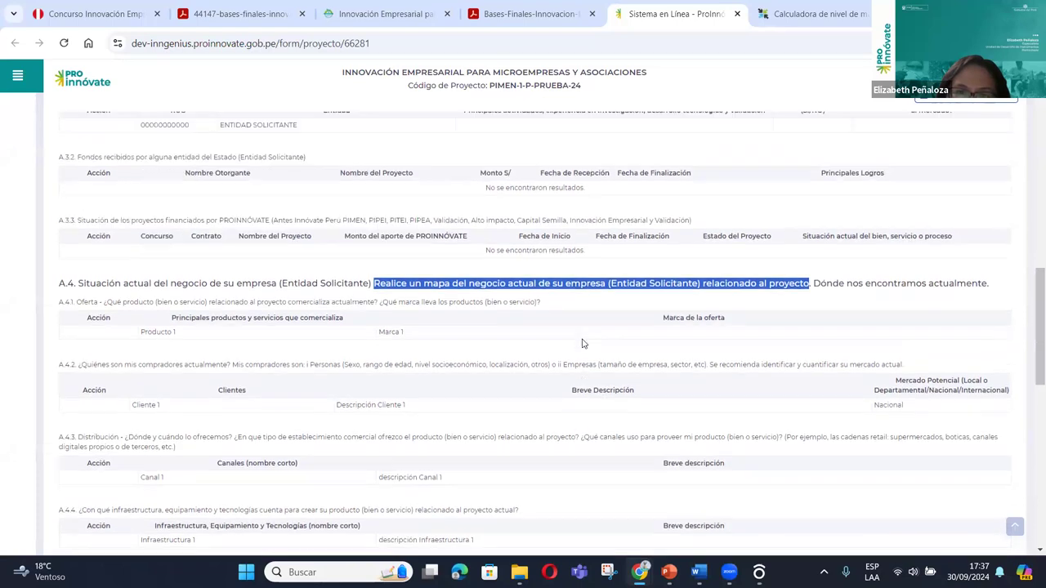
scroll(582, 344, up, 1)
scroll(583, 340, up, 2)
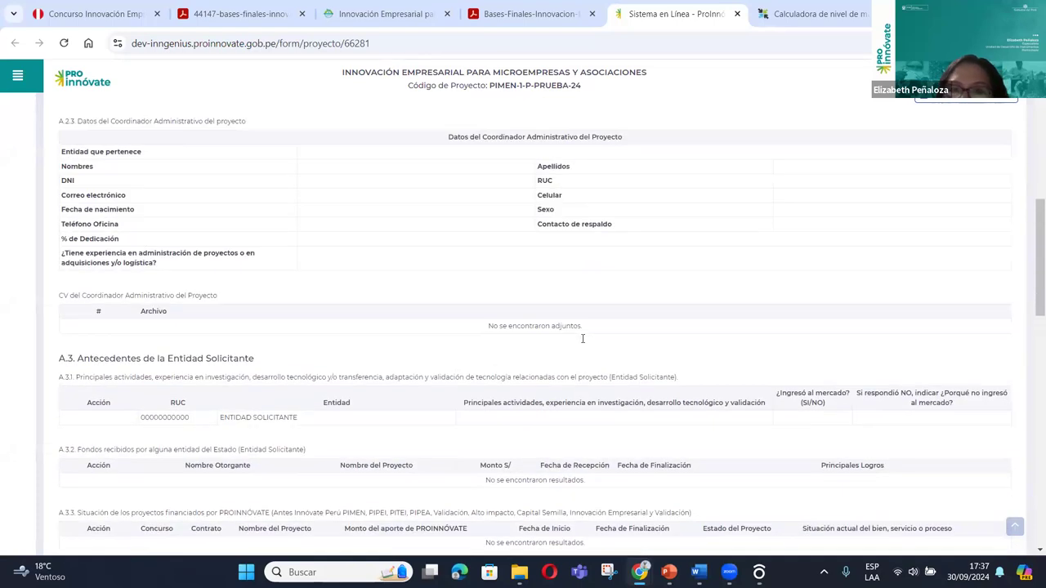
scroll(583, 340, up, 3)
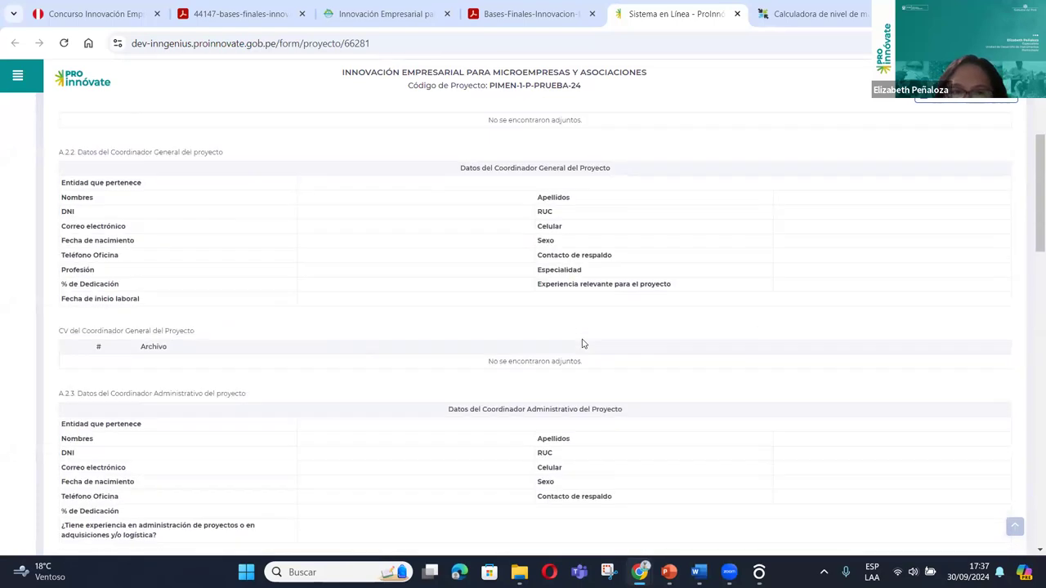
scroll(583, 343, up, 3)
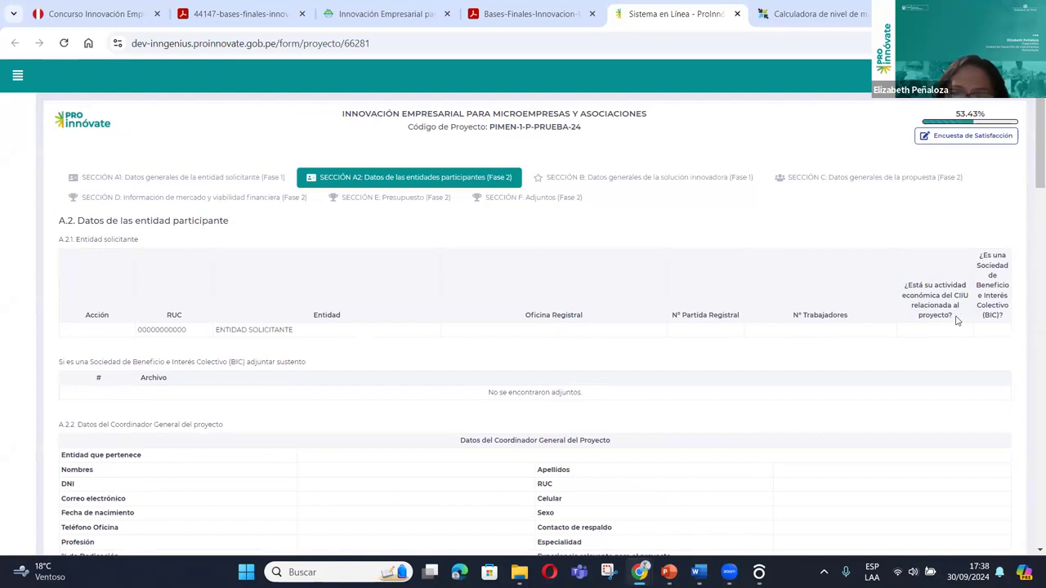
drag(958, 319, 905, 288)
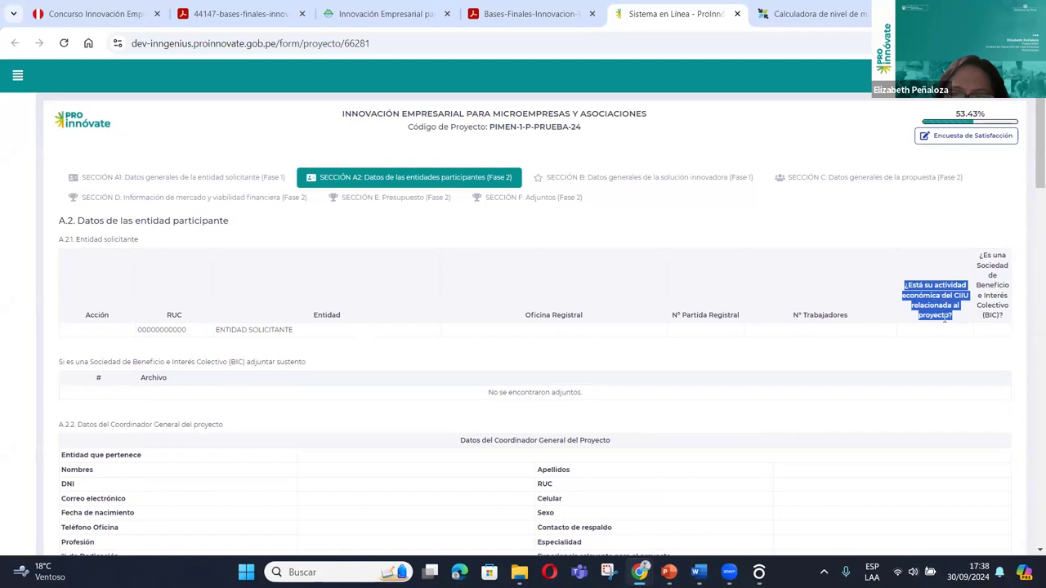
Switch to the 44147 bases PDF, search it for "ciiu" and close the search
click(194, 16)
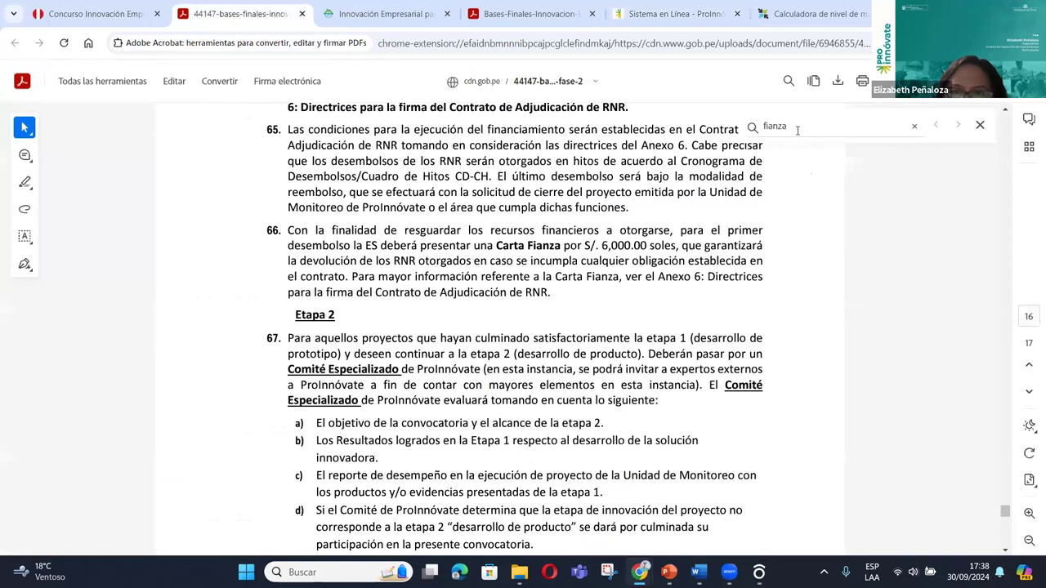
click(756, 125)
text(diiu)
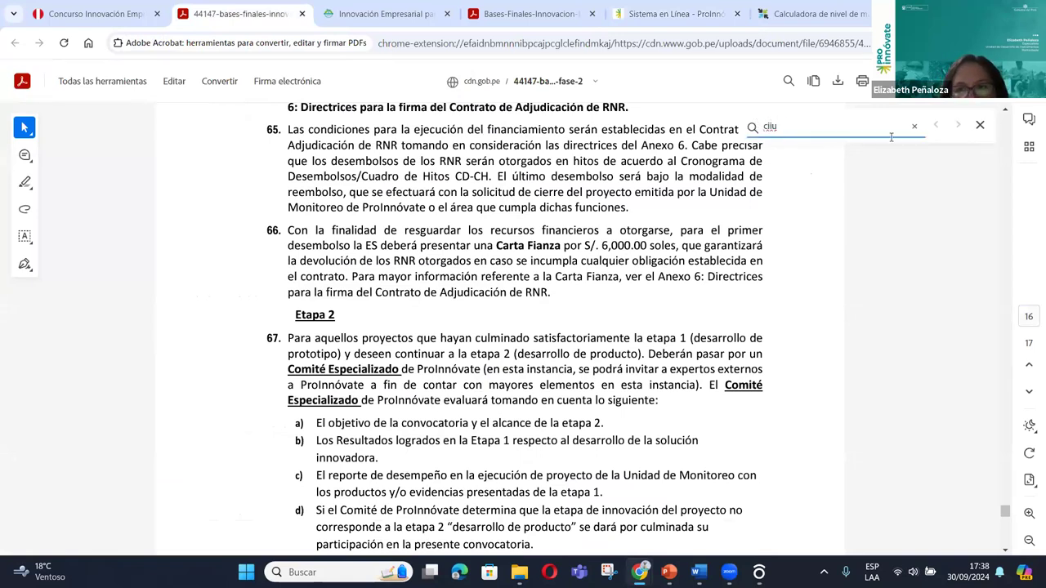
key(BackSpace)
key(BackSpace)
key(BackSpace)
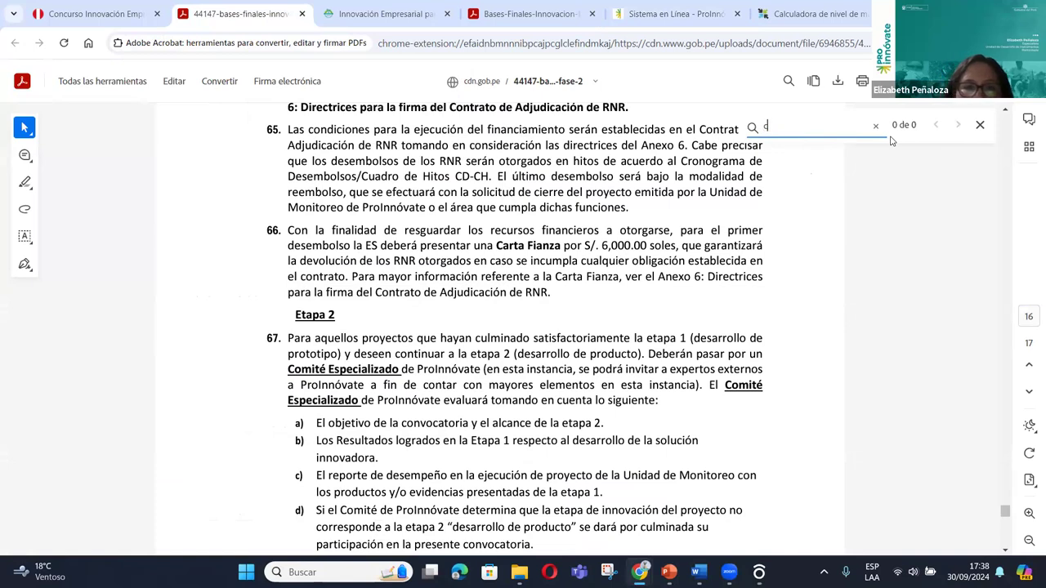
key(BackSpace)
text(ciiu)
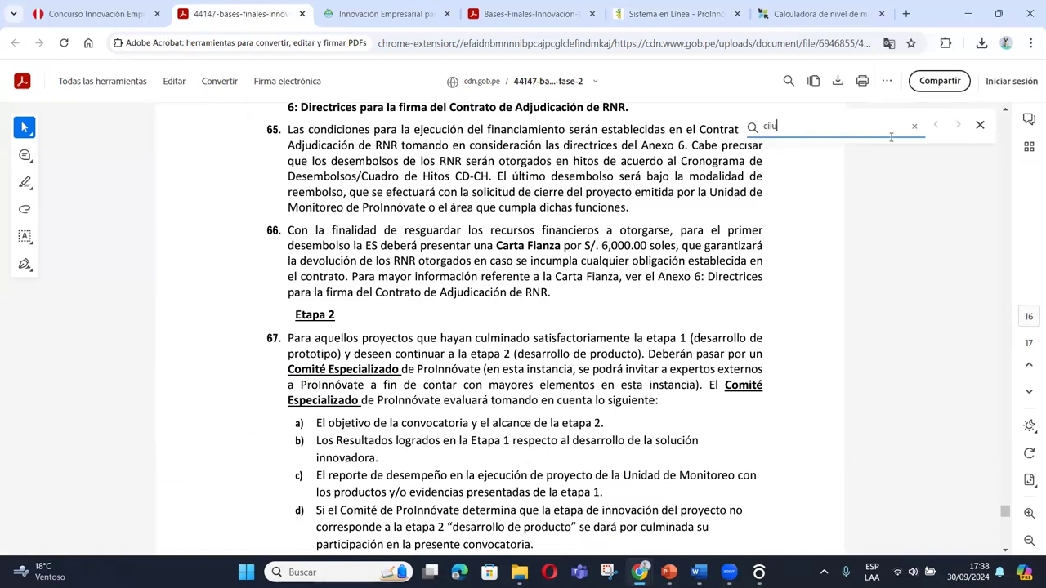
scroll(842, 287, up, 5)
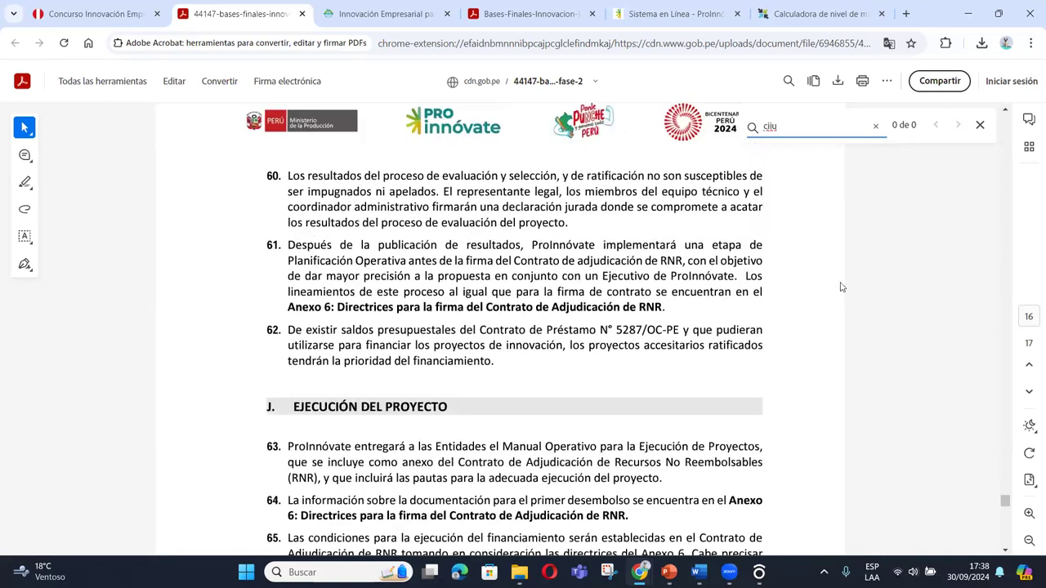
click(980, 125)
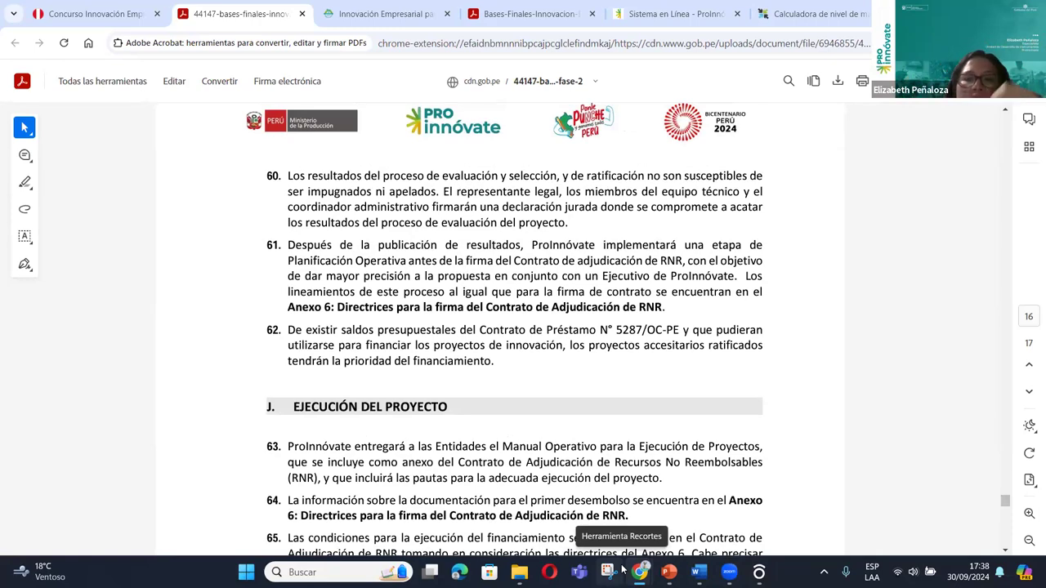
Find table a.1, Alternativa de postulación individual, under clause 38 and mark the Etapa 2 minimum monetary contribution of 10
scroll(781, 389, down, 10)
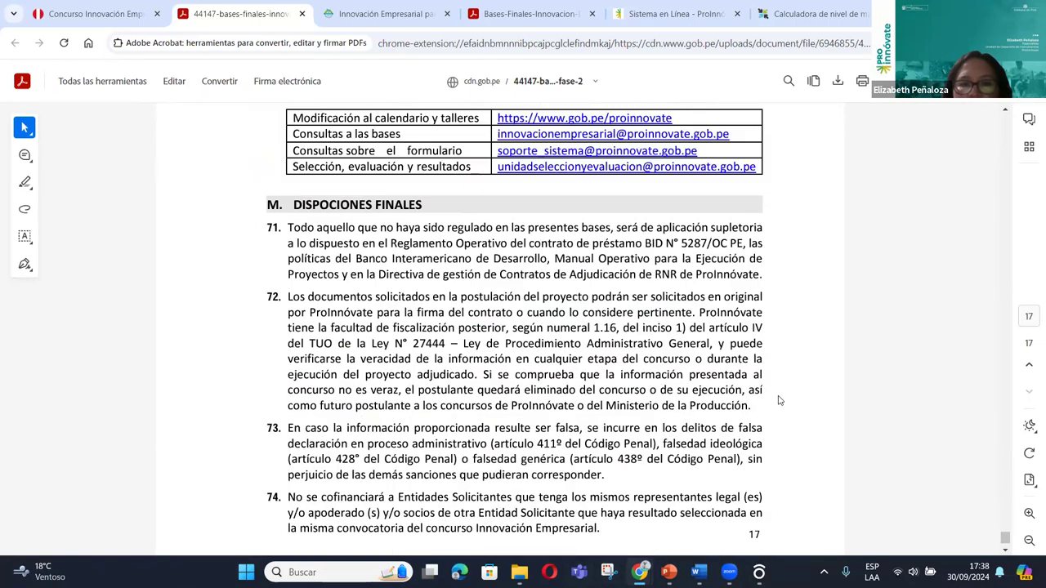
scroll(779, 395, up, 5)
scroll(778, 395, up, 15)
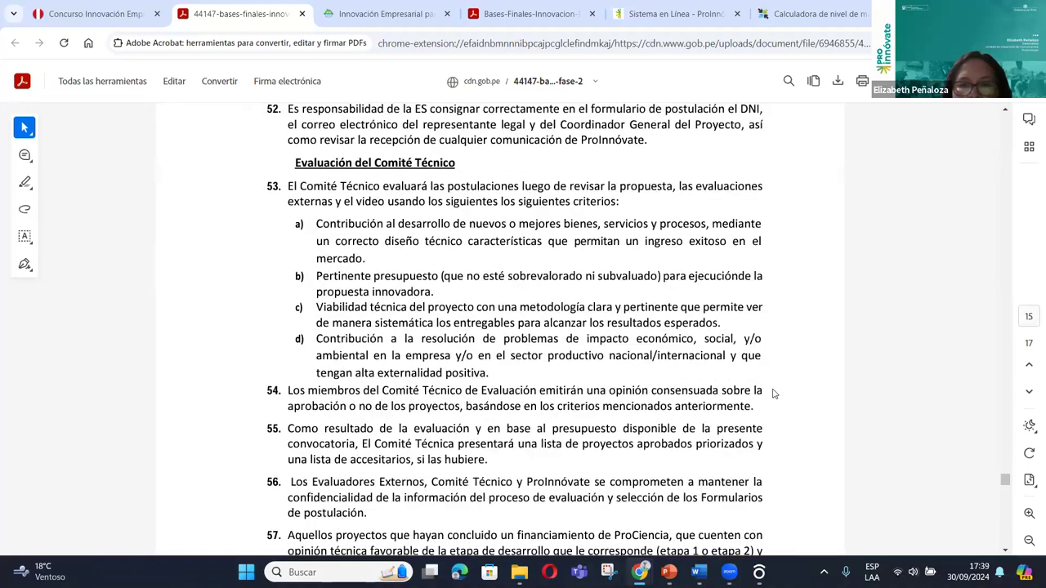
scroll(774, 394, up, 15)
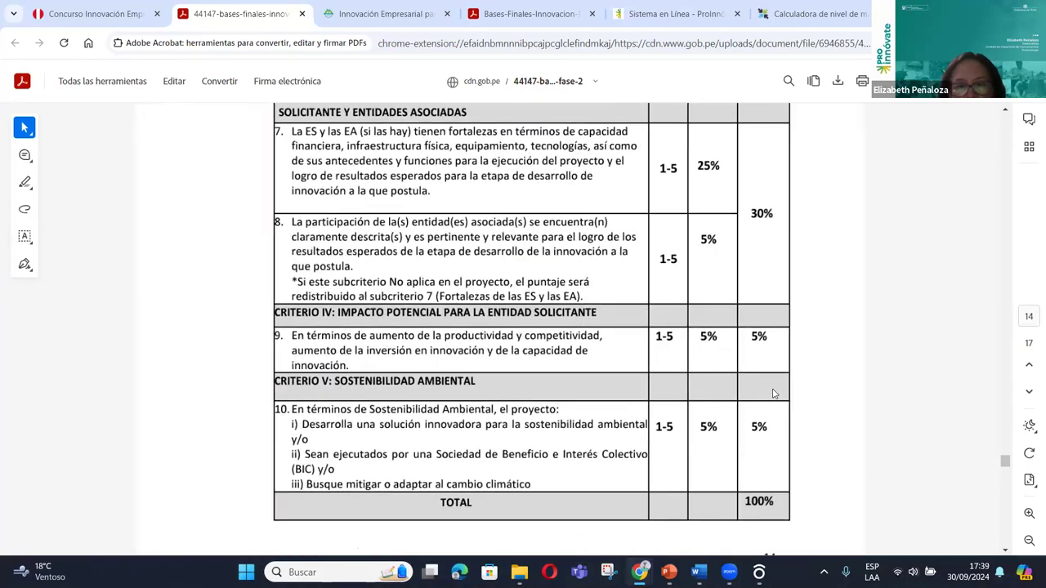
scroll(775, 394, up, 10)
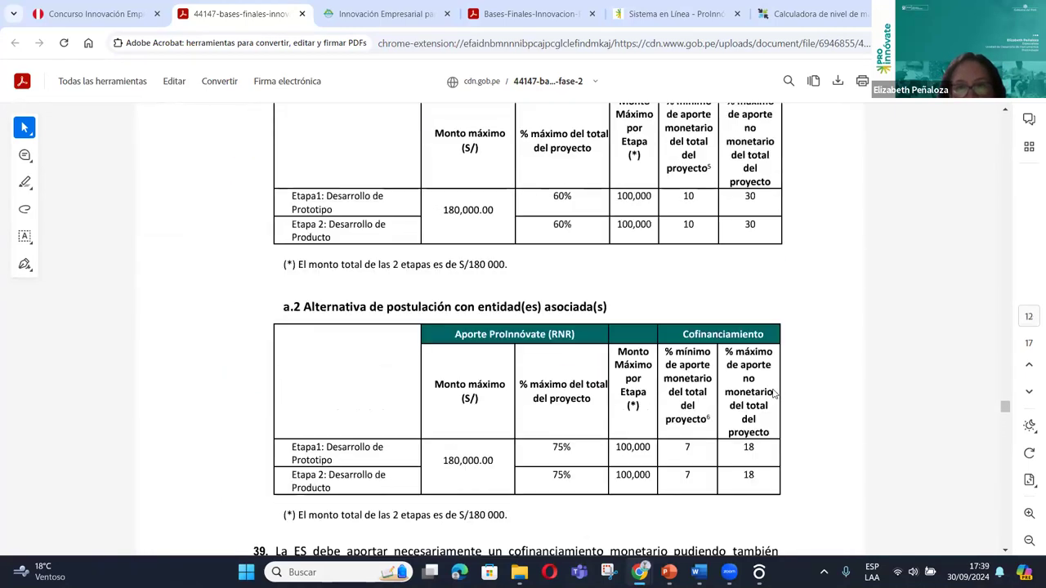
scroll(774, 395, up, 1)
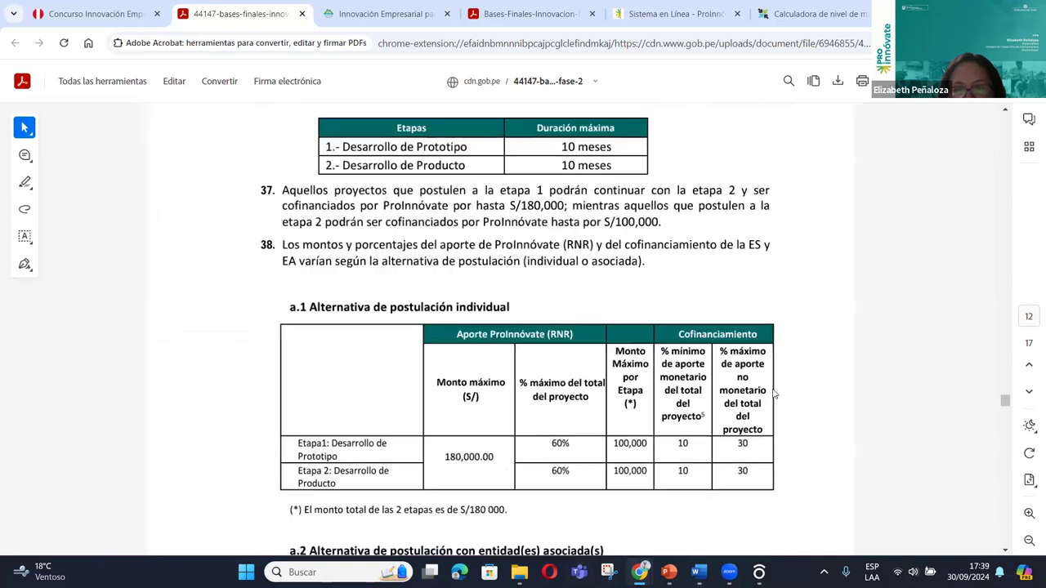
scroll(693, 265, down, 3)
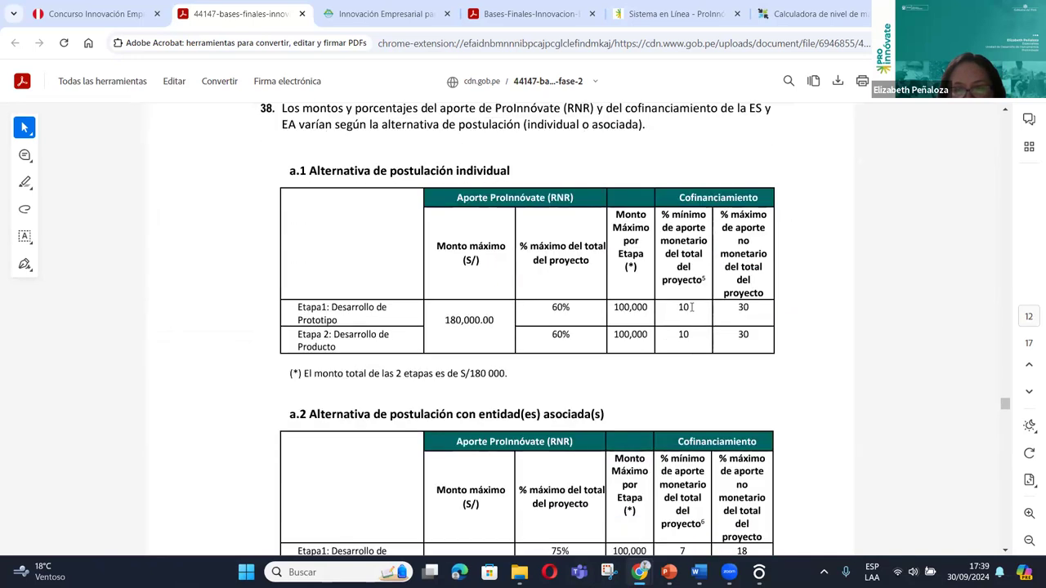
drag(678, 333, 693, 333)
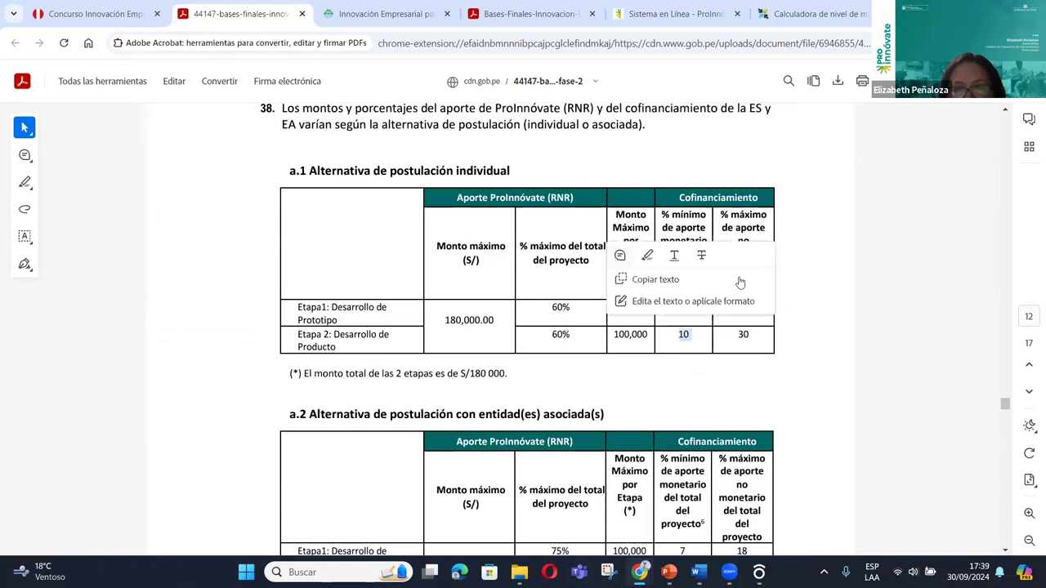
click(689, 211)
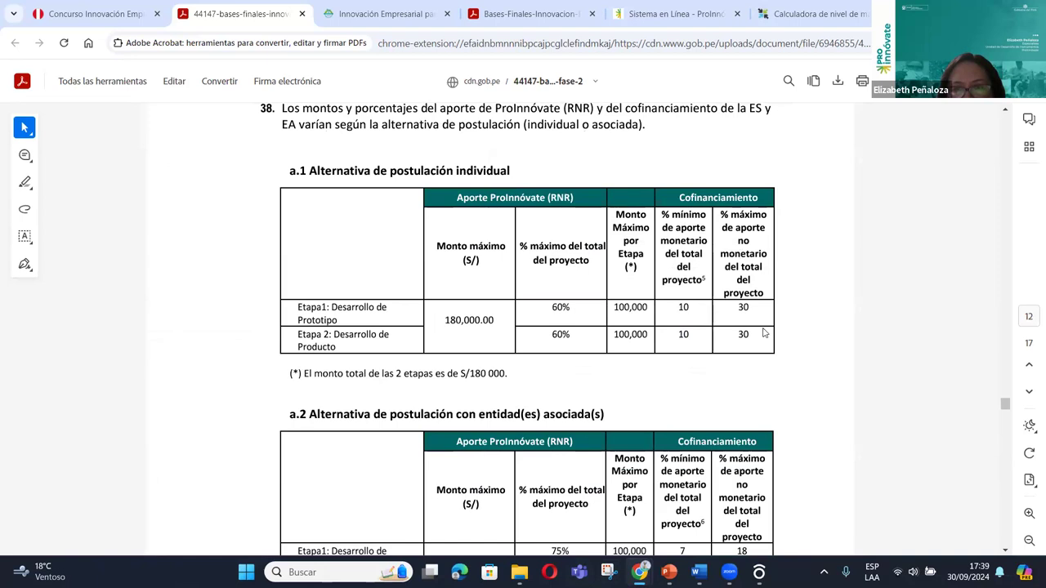
Mark the non-monetary values of 30 for both stages in table a.1 and the word "máximo" in their column heading
drag(750, 308, 733, 308)
double_click(743, 335)
click(758, 214)
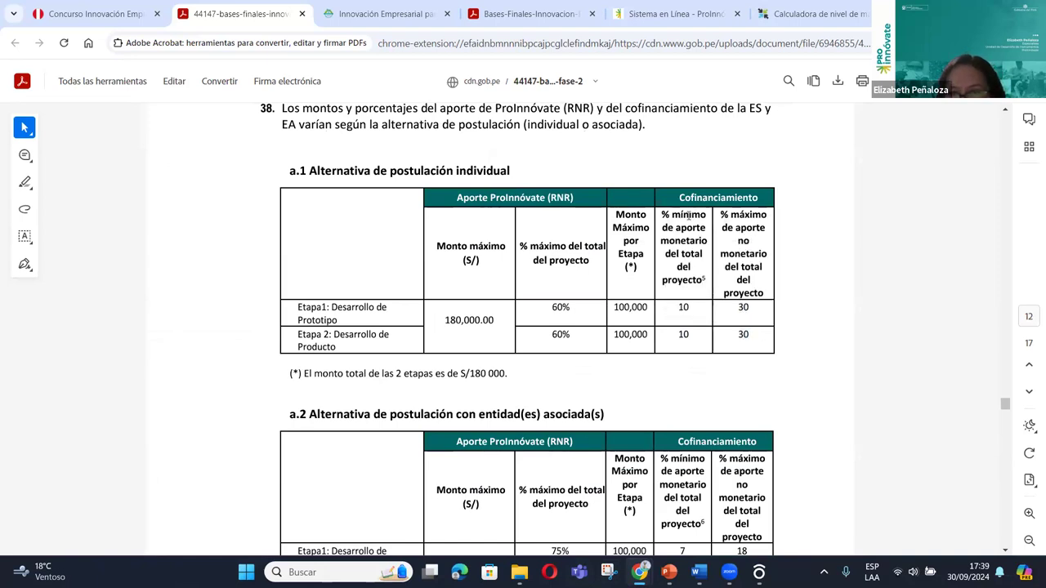
double_click(759, 214)
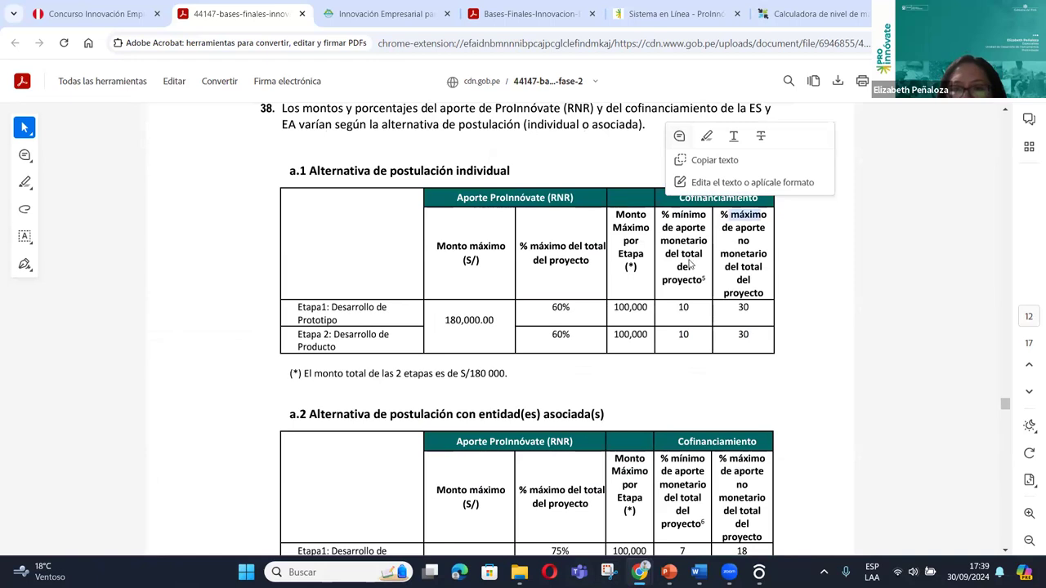
Compare tables a.1 and a.2 and re-mark the 10 in the Etapa 2 row of the individual alternative
scroll(691, 264, down, 1)
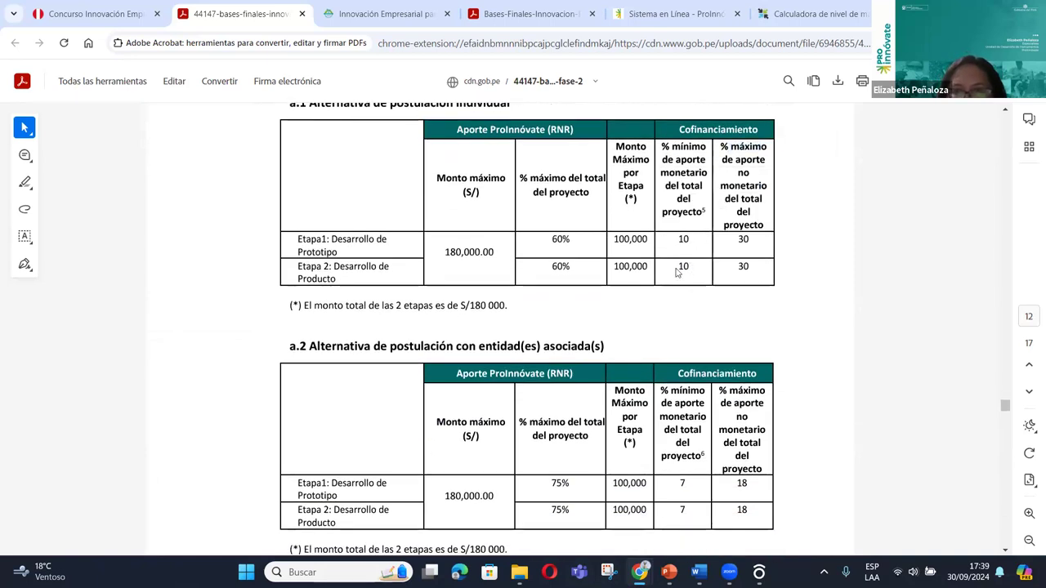
scroll(677, 273, down, 1)
scroll(677, 273, up, 1)
double_click(685, 266)
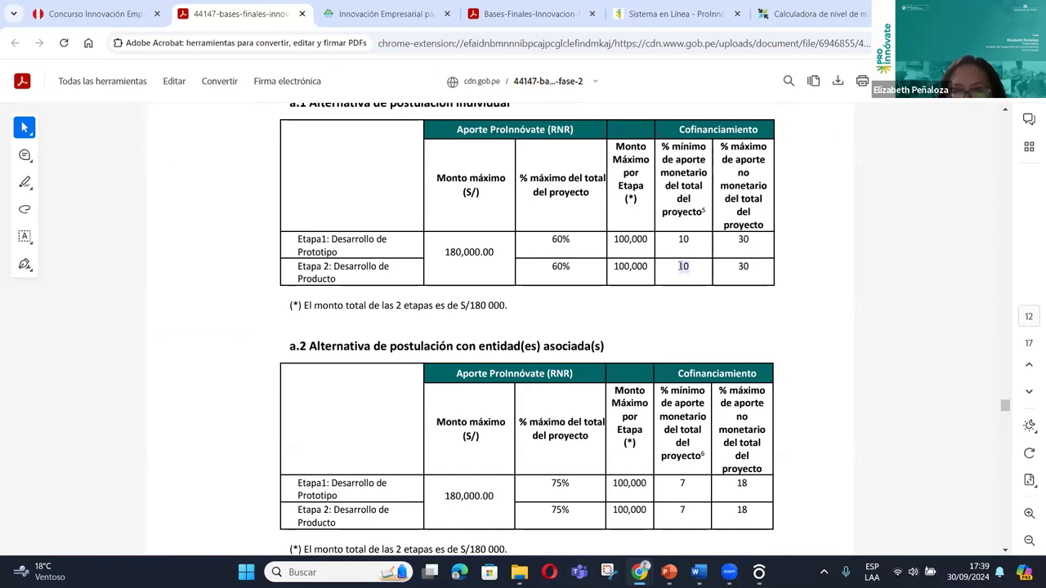
click(691, 159)
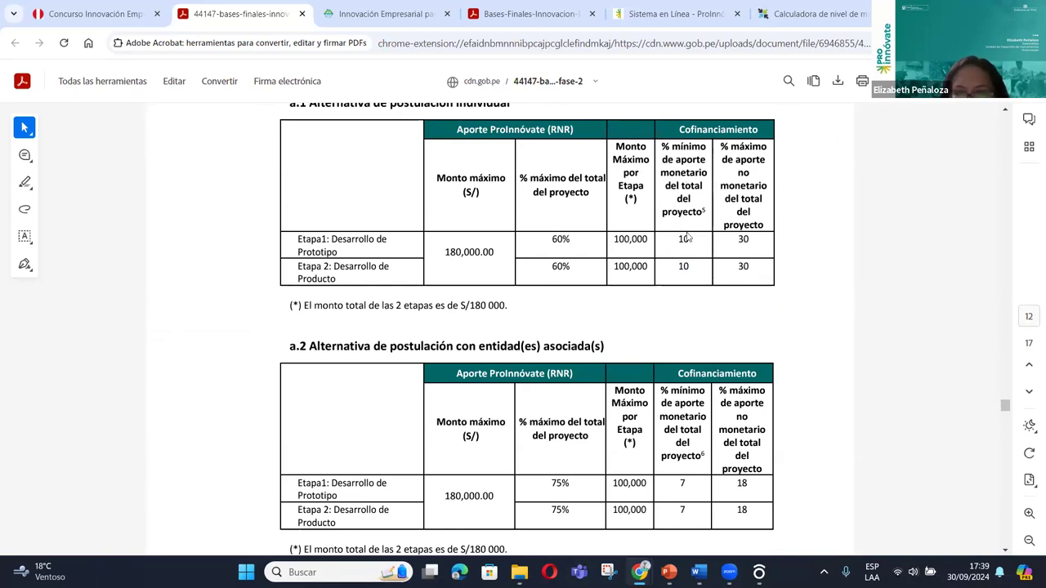
Check footnotes 5 and 6 and mark the Etapa 1 minimum monetary percentages, 10 in table a.1 and 7 in table a.2
scroll(676, 314, down, 5)
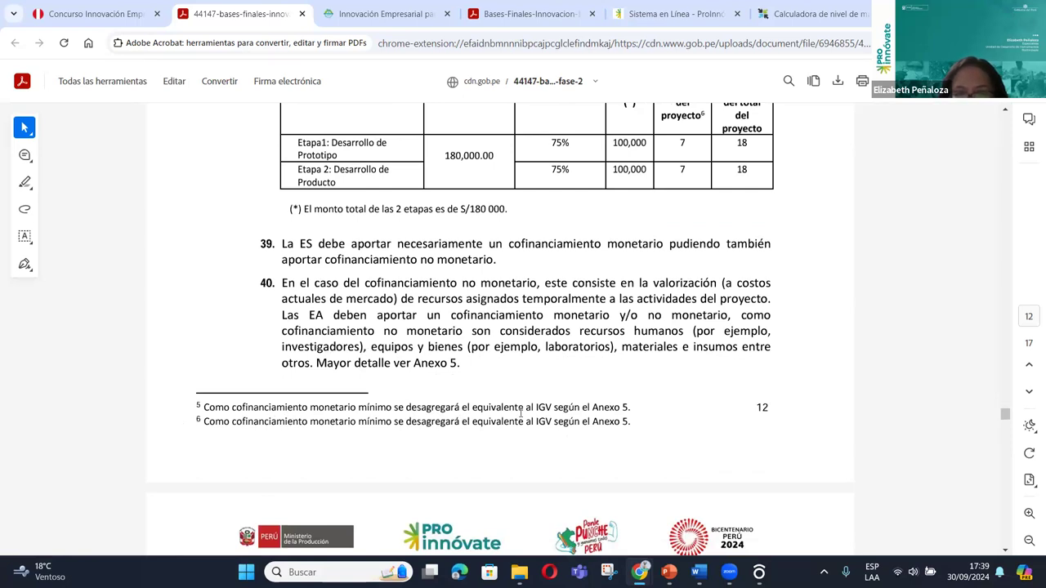
scroll(669, 403, up, 3)
scroll(668, 403, up, 1)
drag(690, 177, 678, 173)
drag(688, 414, 678, 415)
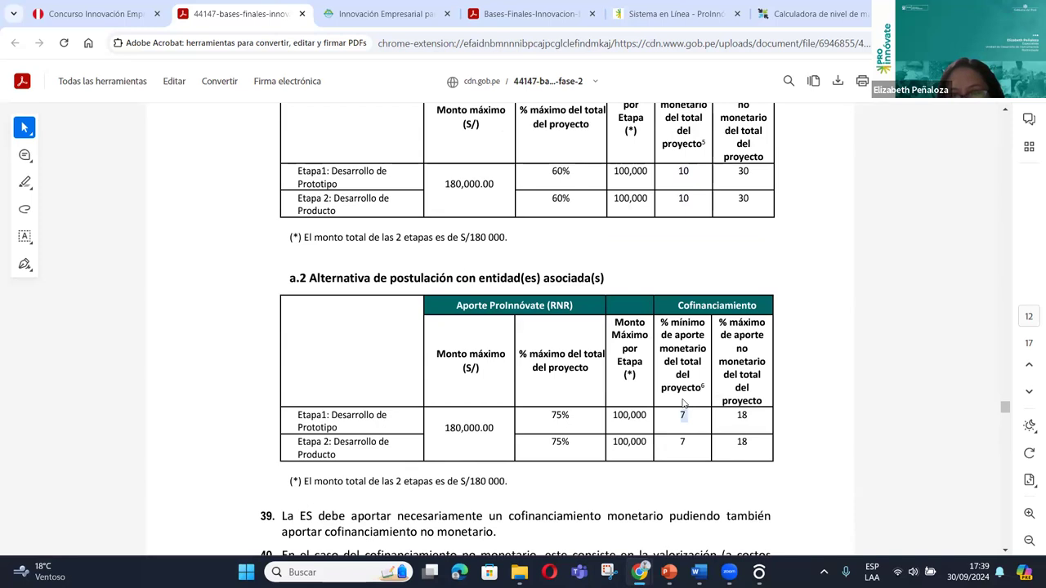
drag(692, 171, 679, 173)
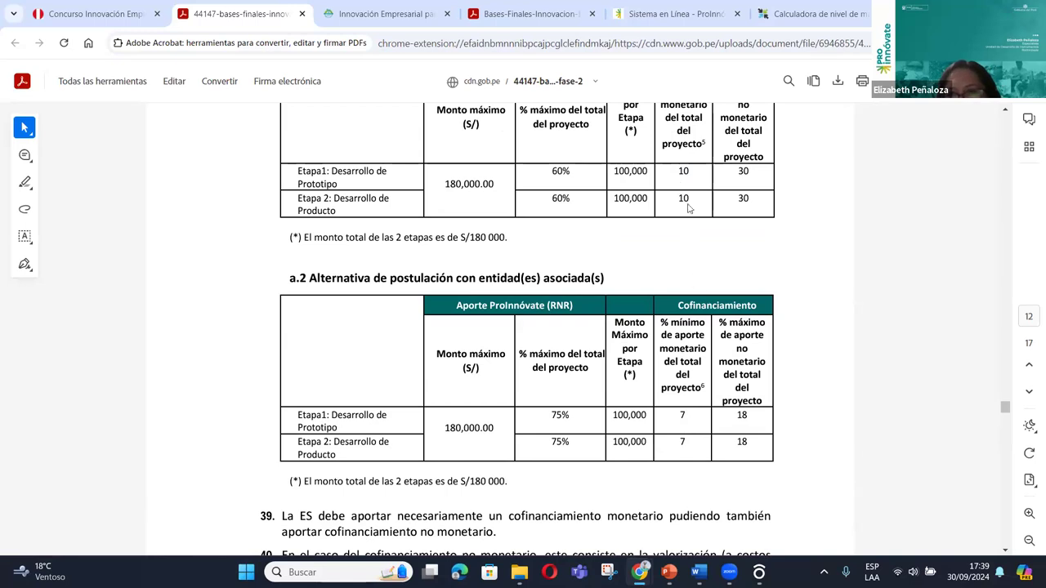
Review clauses 39 and 40 with their IGV footnotes and mark the Etapa 2 minimum monetary contribution of 7 in table a.2
scroll(690, 204, up, 1)
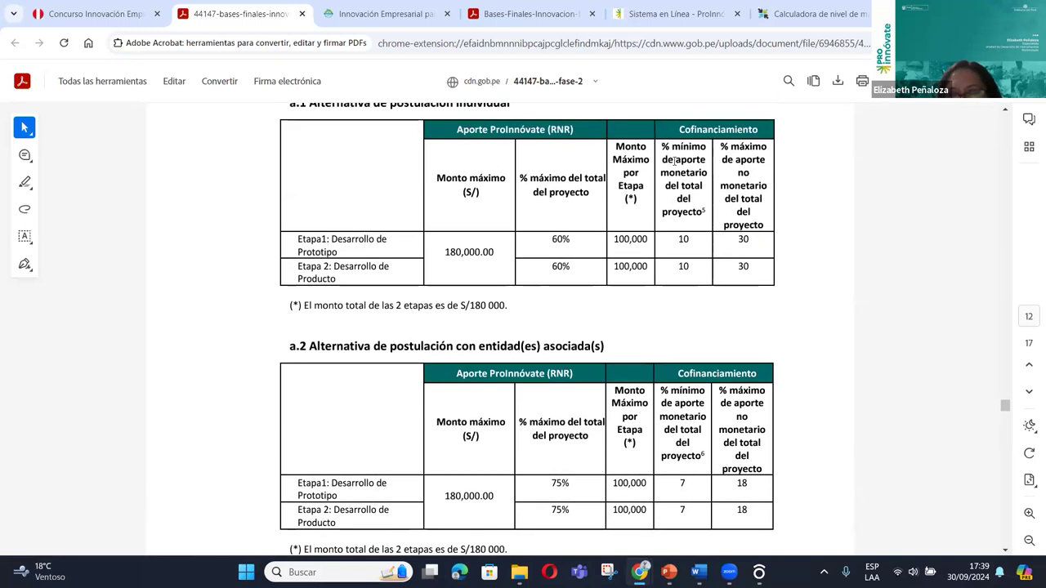
scroll(663, 268, down, 4)
scroll(663, 270, down, 1)
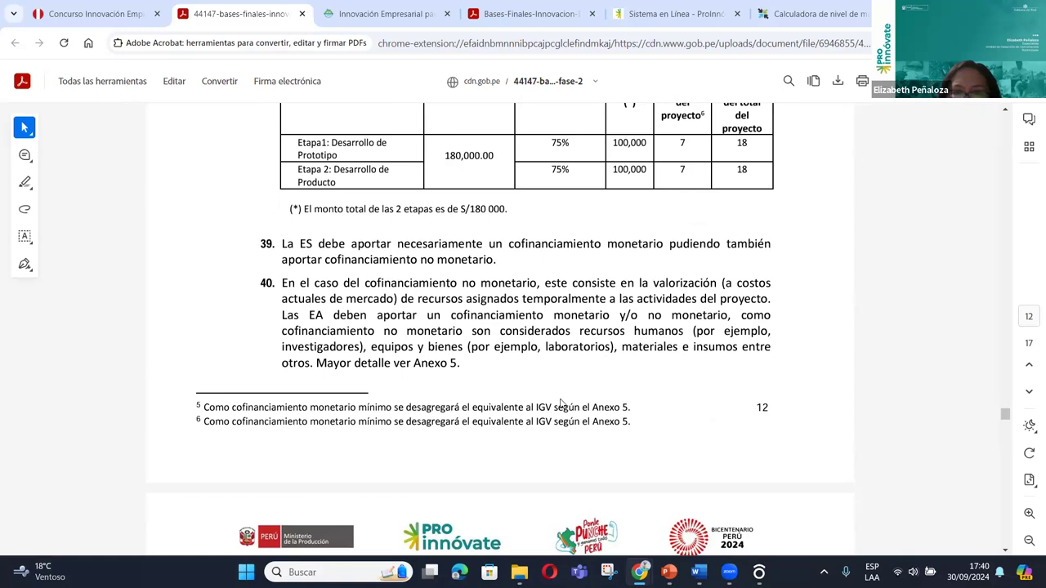
scroll(561, 402, up, 1)
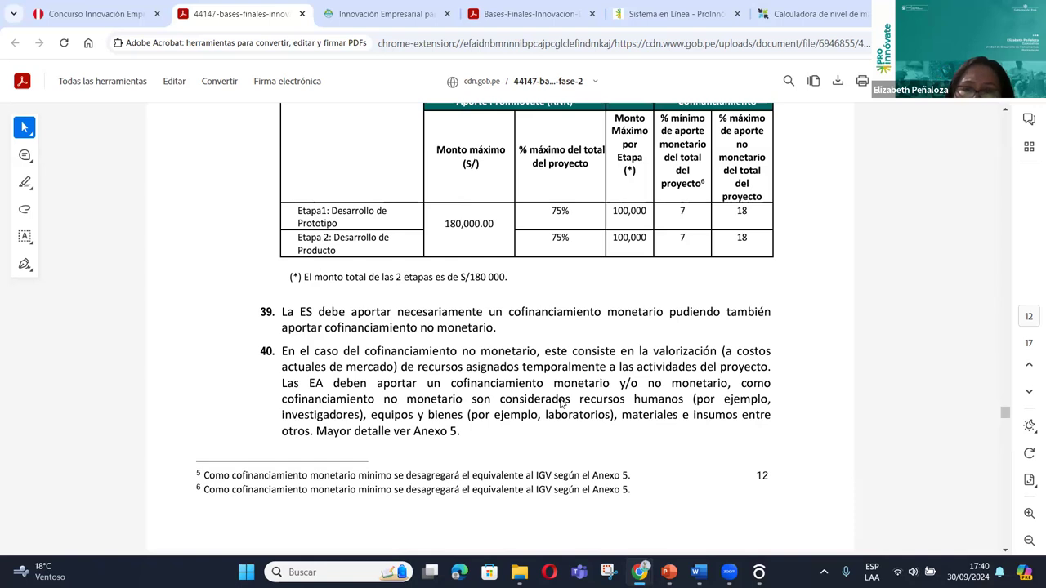
scroll(561, 402, up, 3)
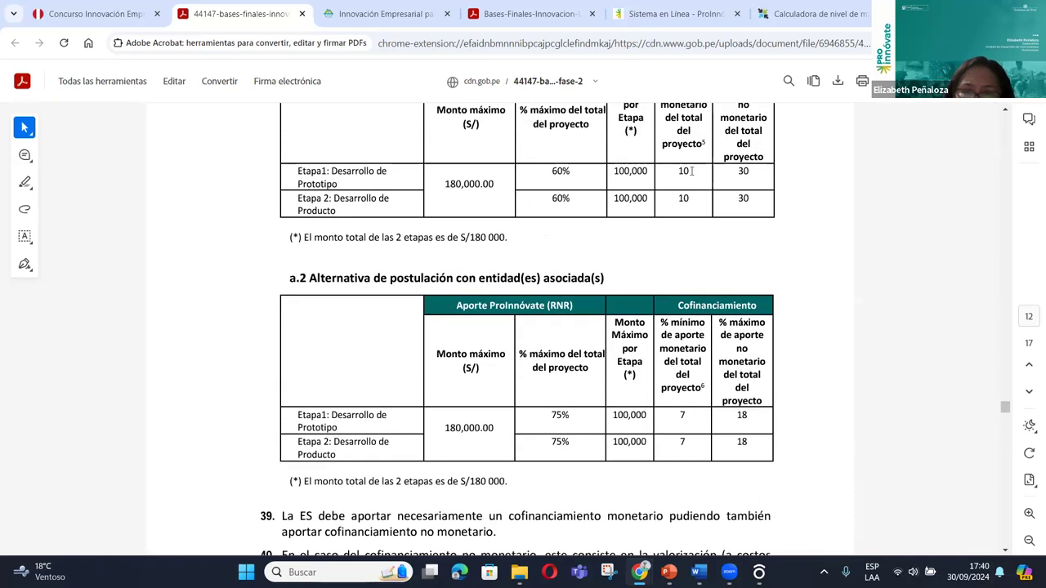
scroll(699, 431, down, 3)
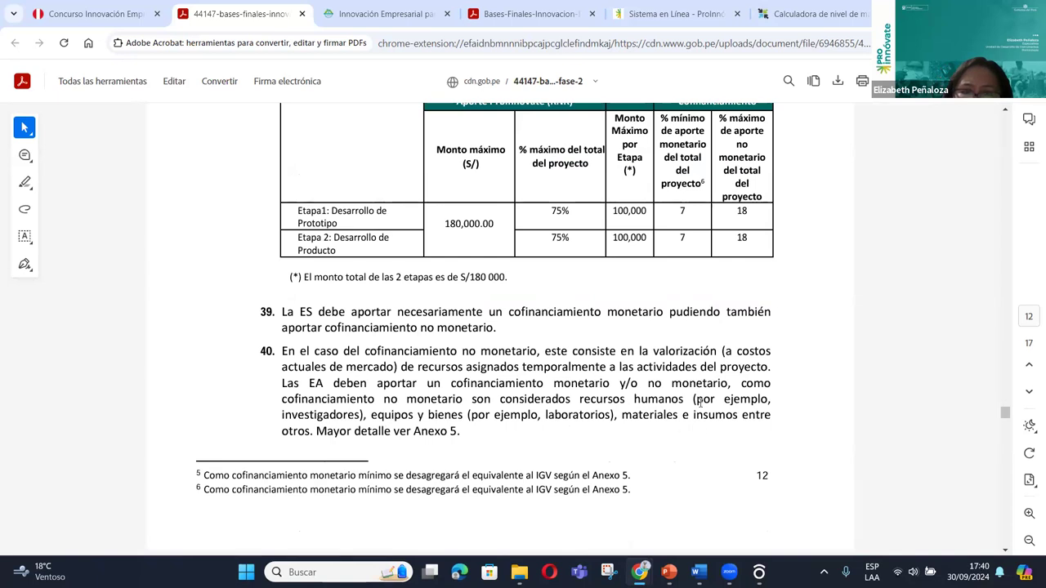
scroll(699, 401, up, 3)
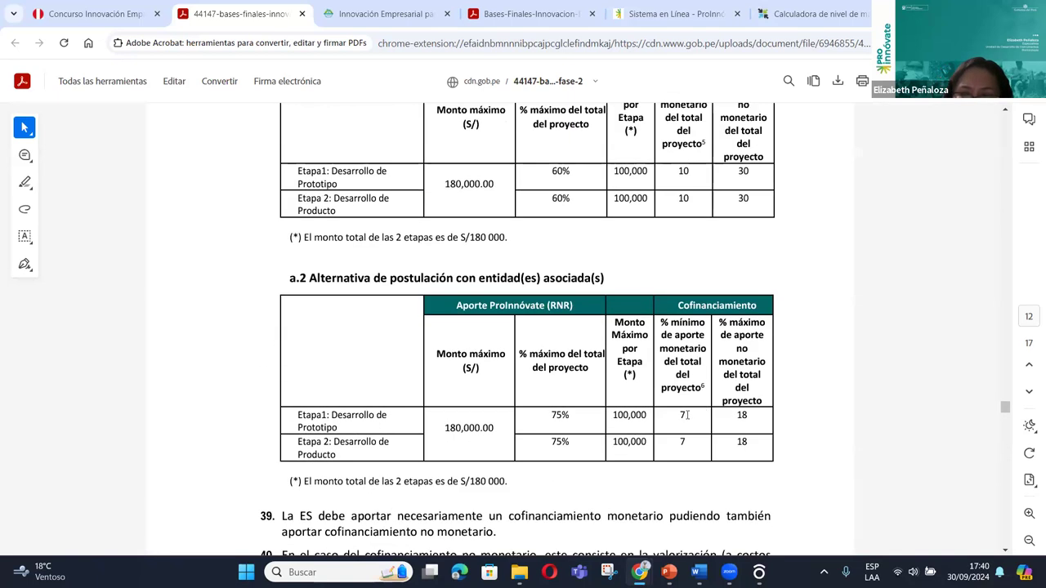
double_click(687, 443)
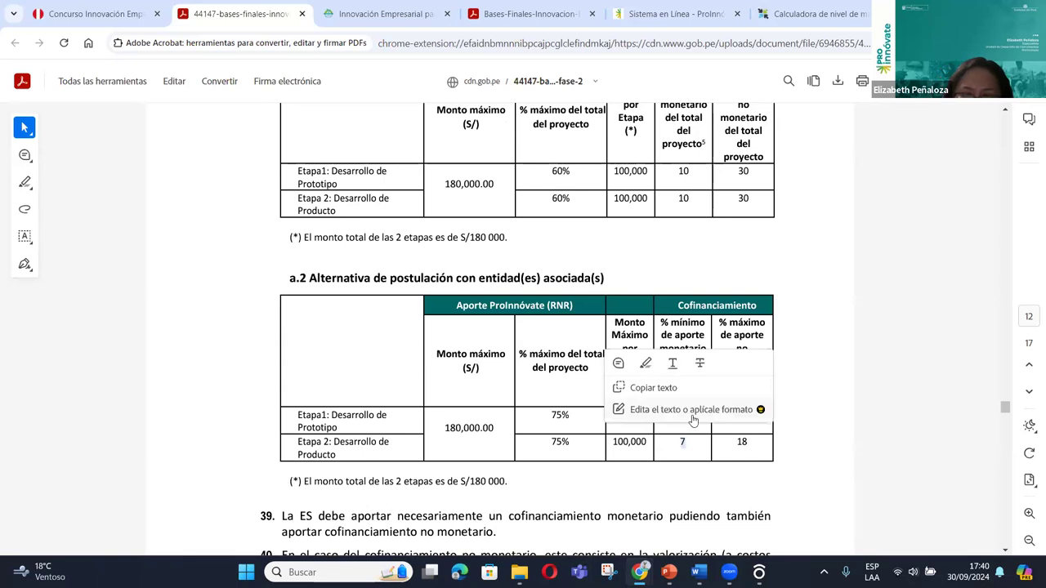
click(701, 175)
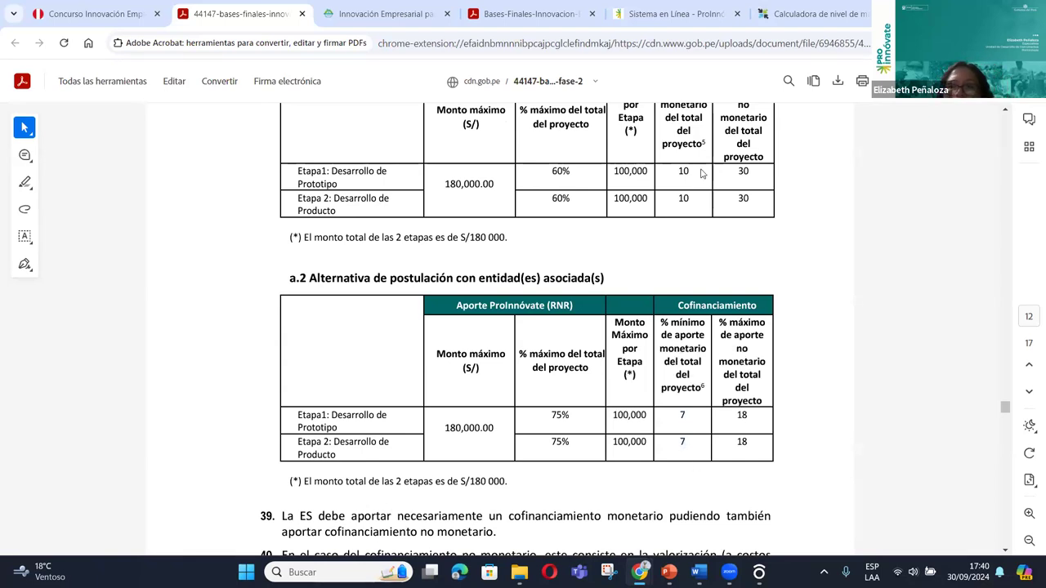
Return to table a.1 and mark "máximo" in the non-monetary column and the value 30 for Etapa 1 and Etapa 2
scroll(707, 218, up, 1)
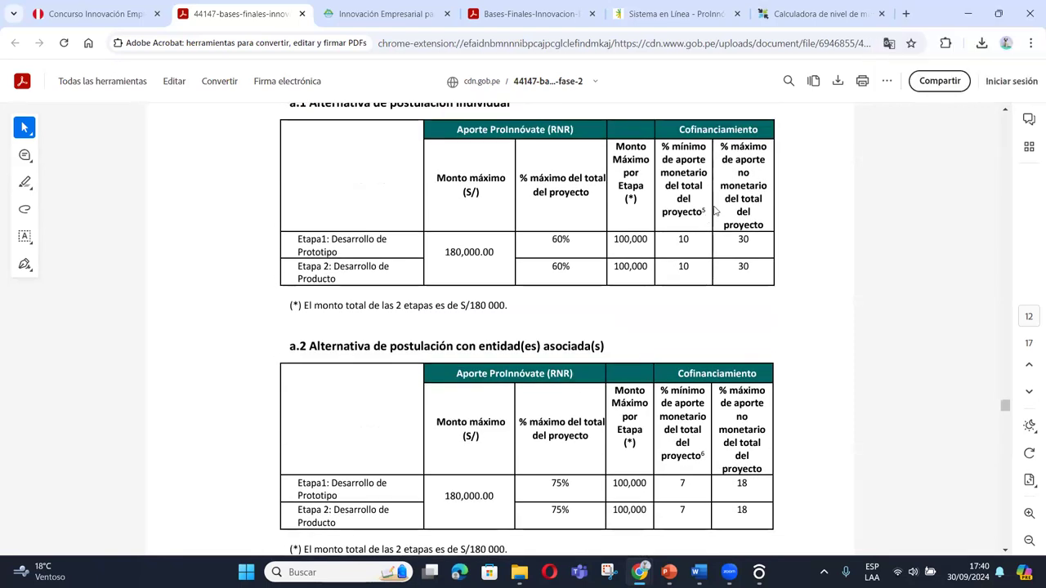
drag(749, 240, 738, 268)
drag(766, 149, 733, 149)
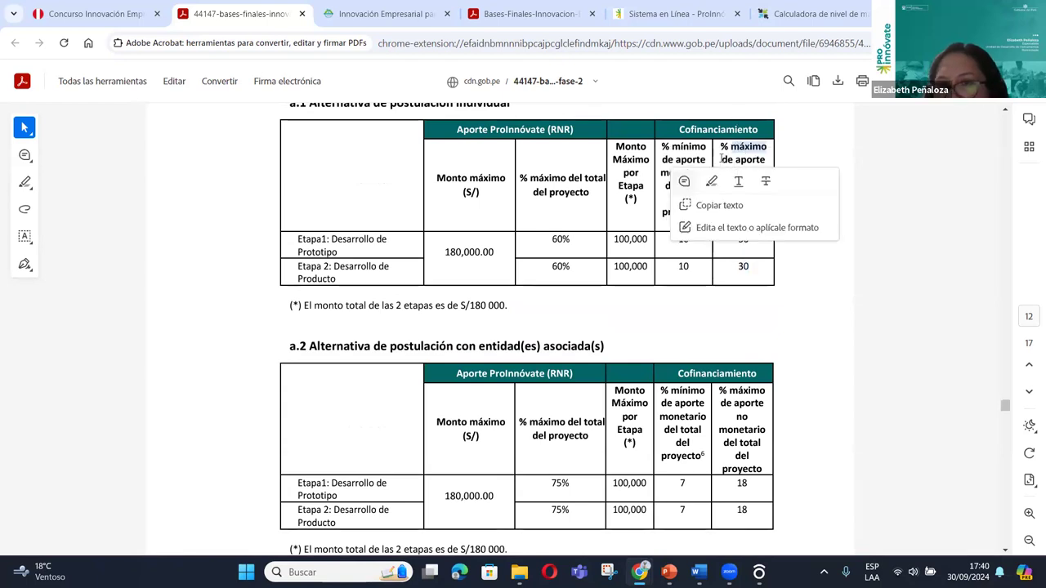
click(747, 151)
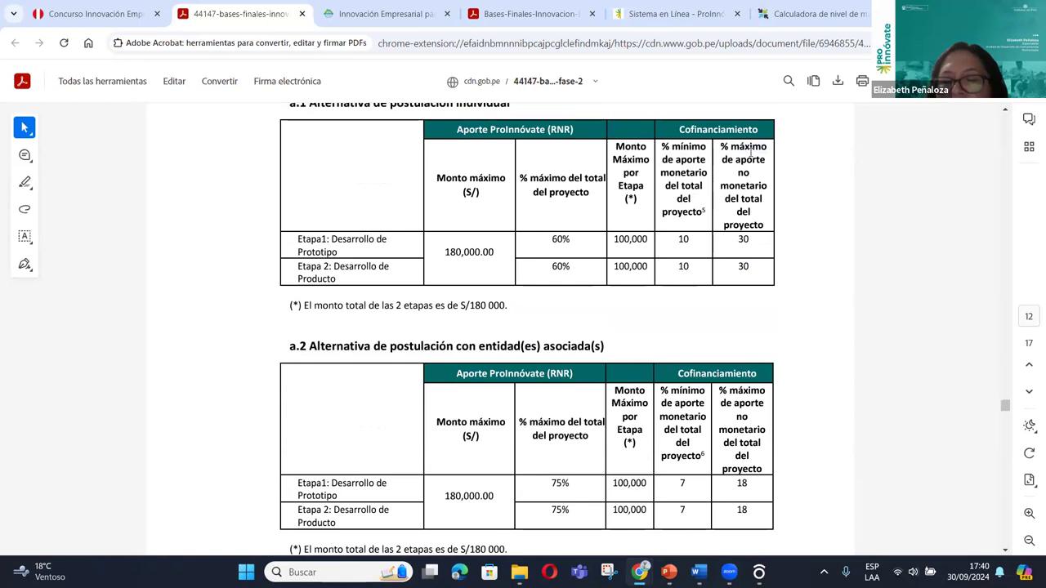
double_click(742, 239)
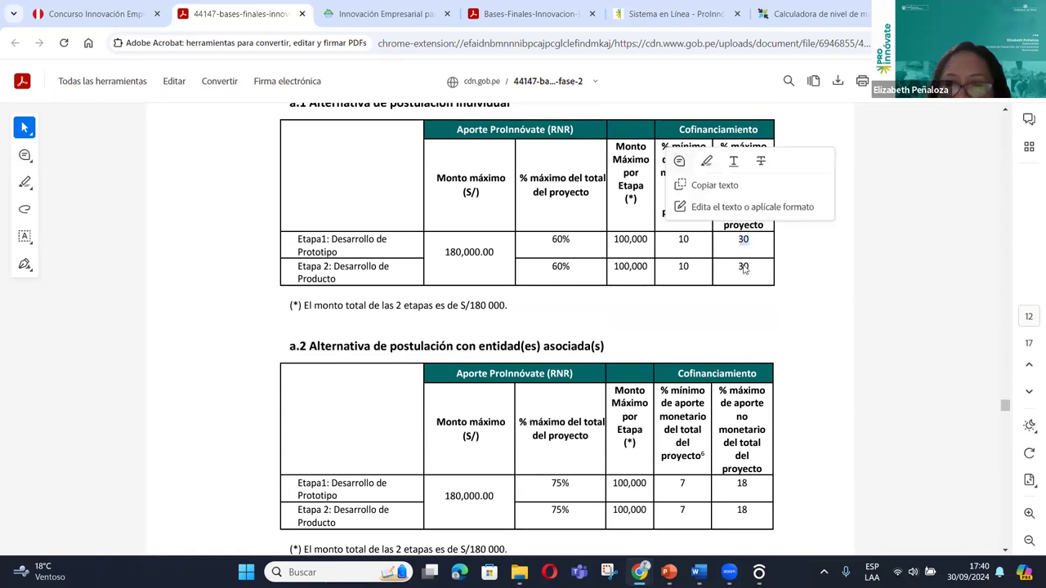
double_click(744, 267)
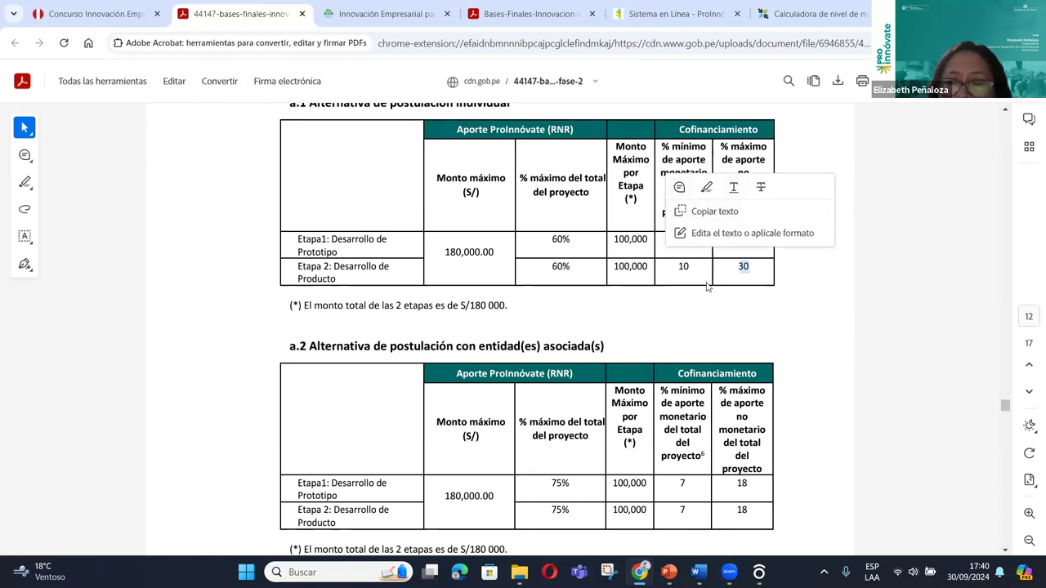
click(745, 159)
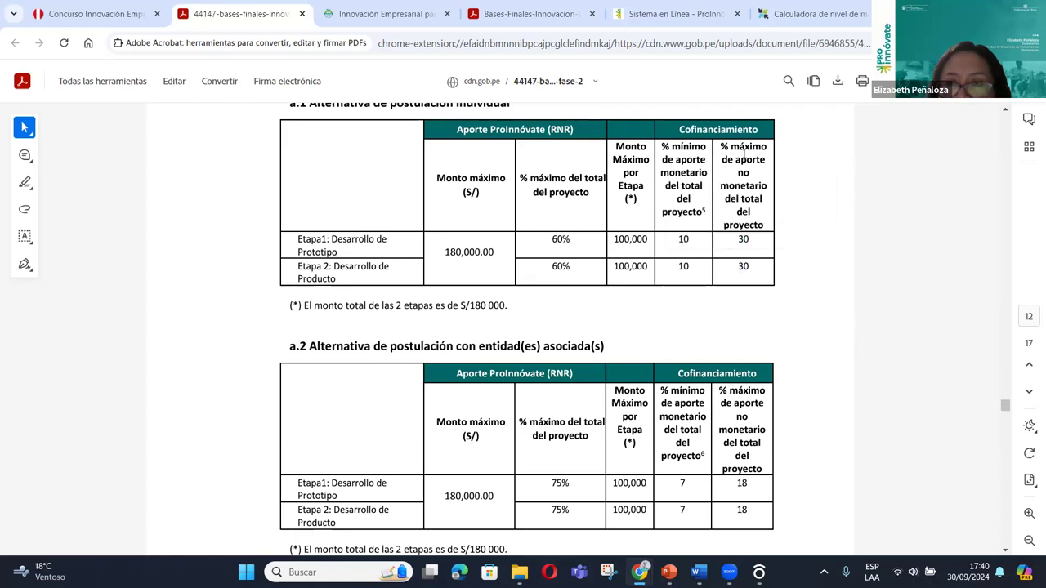
Mark the table a.1 column heading "máximo de aporte no monetario del total del proyecto" and clear the selection
drag(761, 223, 734, 148)
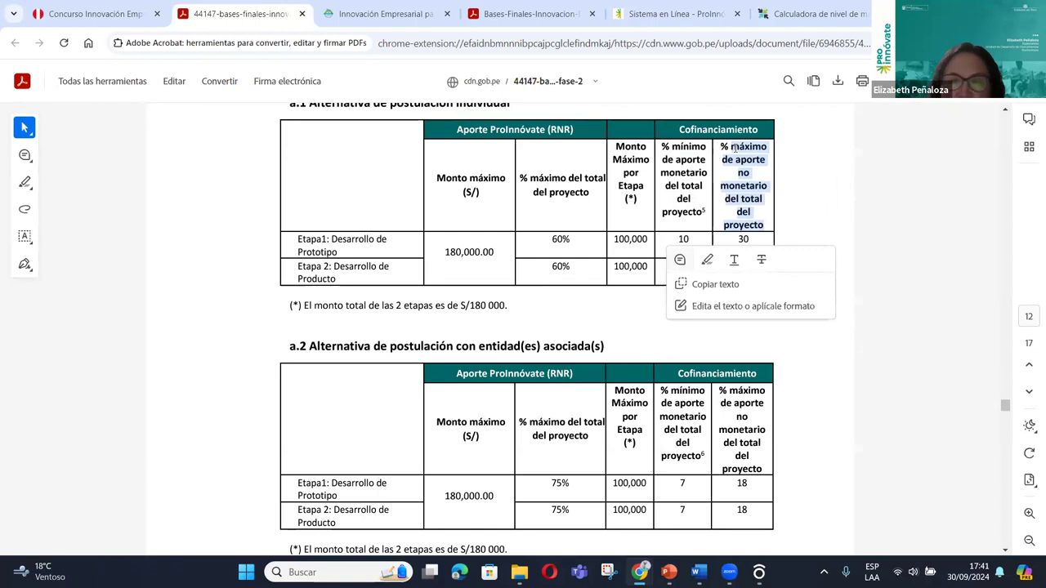
click(734, 147)
drag(735, 148, 765, 224)
click(764, 226)
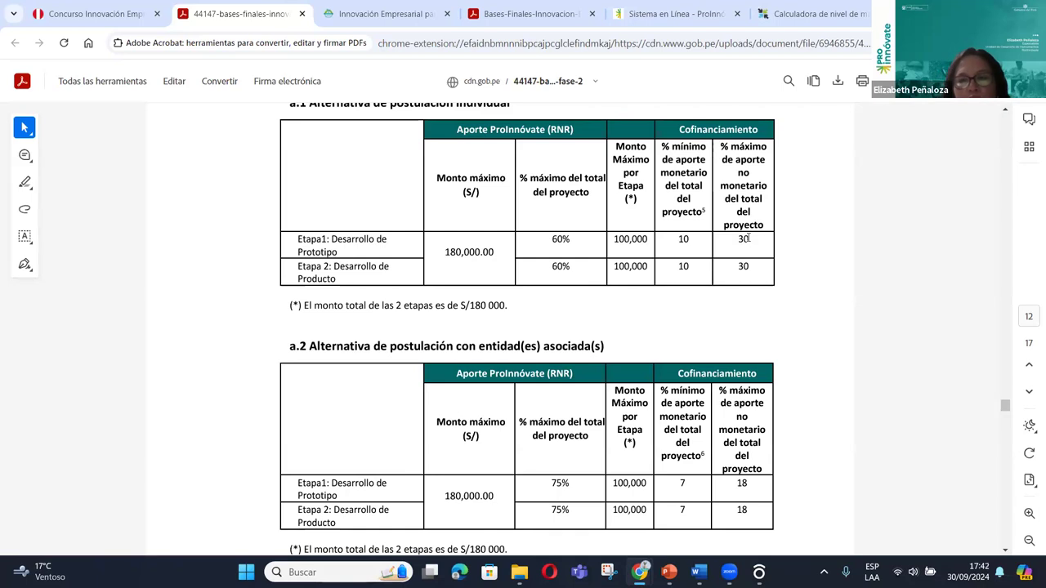
Go back to page 6 of the bases to view the reference activities per development stage in clause 08
drag(1005, 407, 1020, 251)
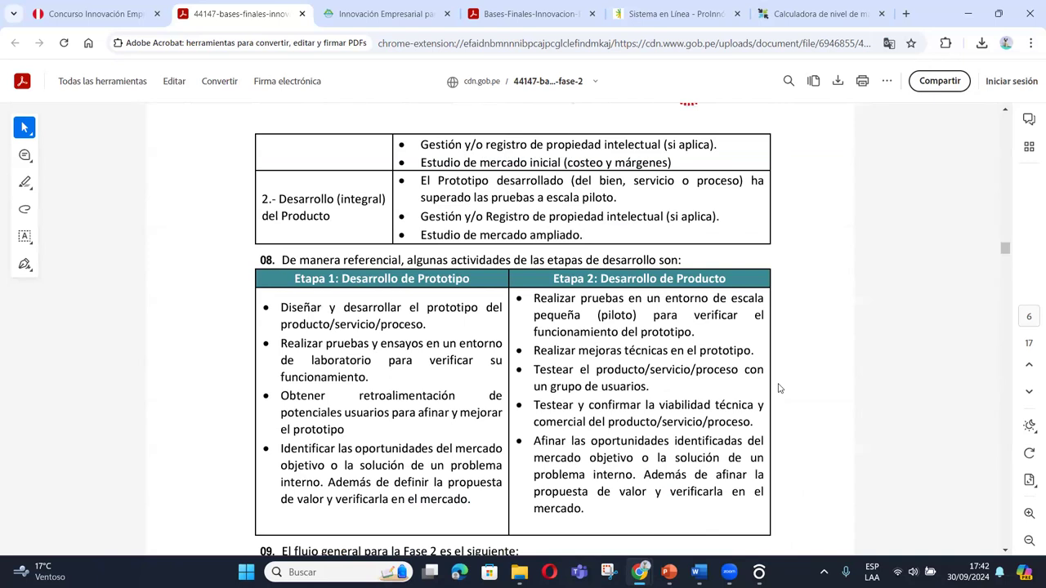
scroll(778, 389, up, 1)
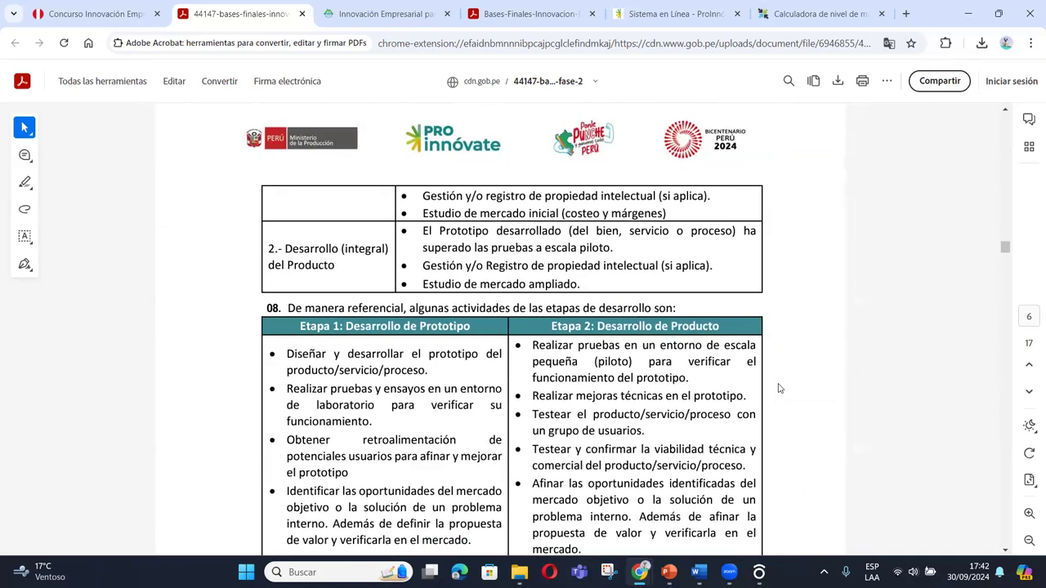